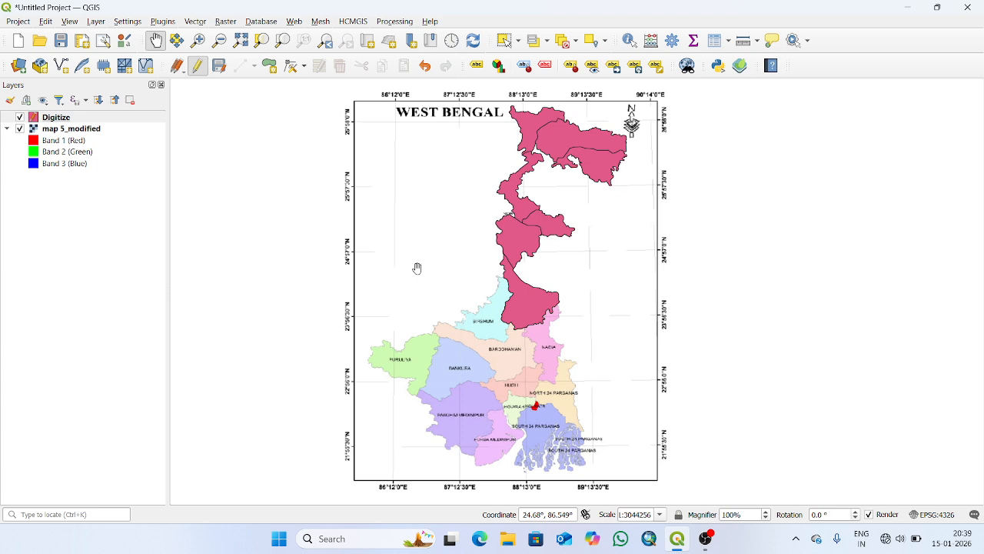
Hide the map 5_modified raster layer and open the attribute table of the Digitize layer.
click(19, 128)
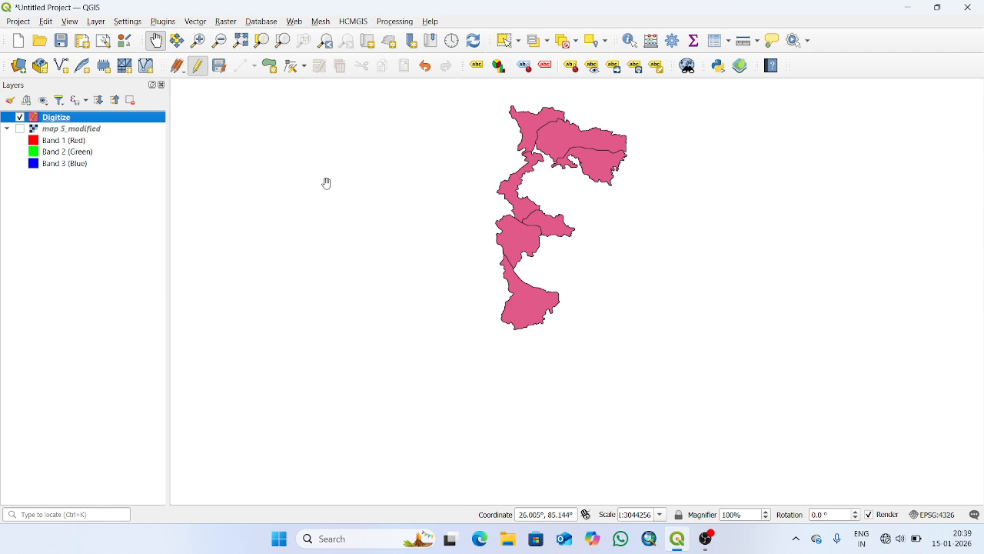
click(95, 23)
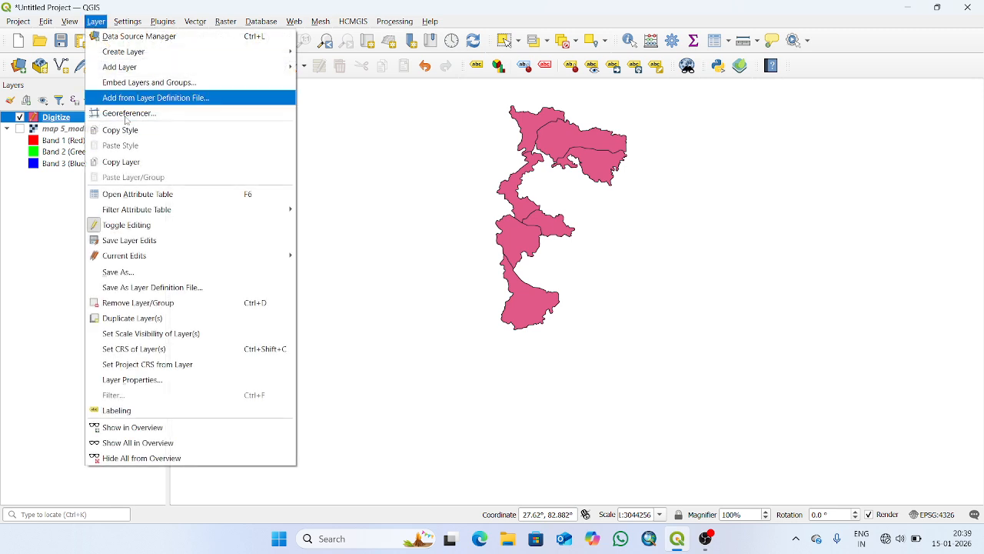
click(129, 193)
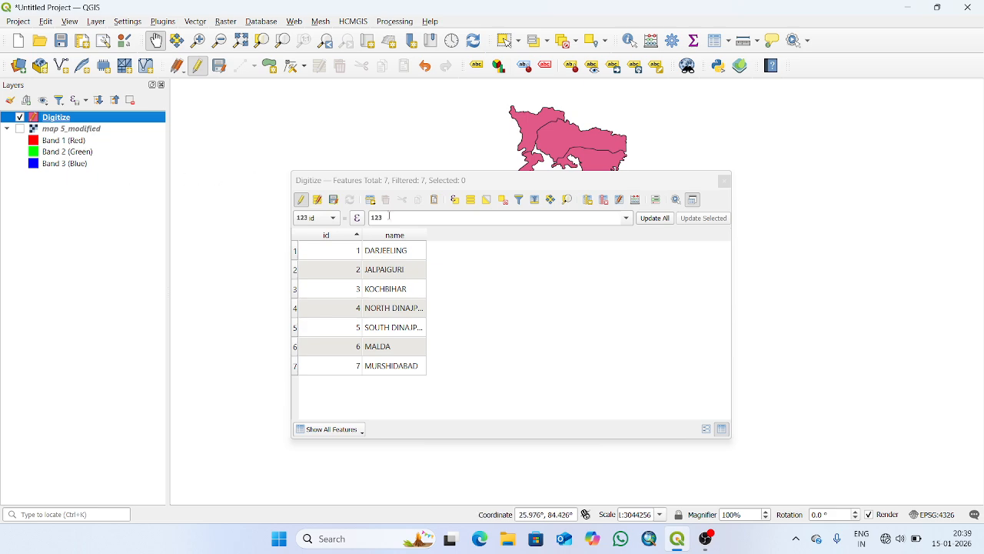
Add two integer fields named MALE and FEMALE to the Digitize attribute table.
click(589, 200)
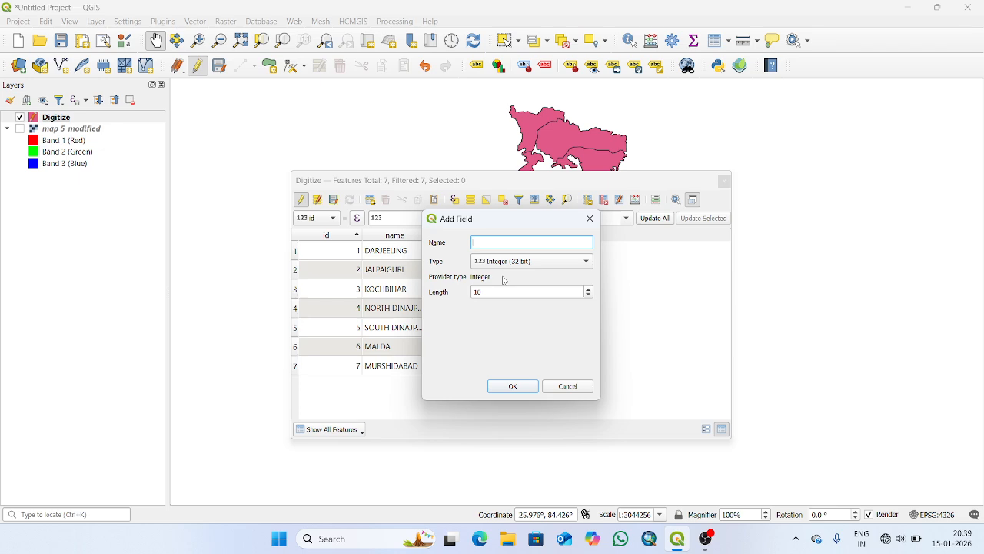
text(MALE)
click(507, 385)
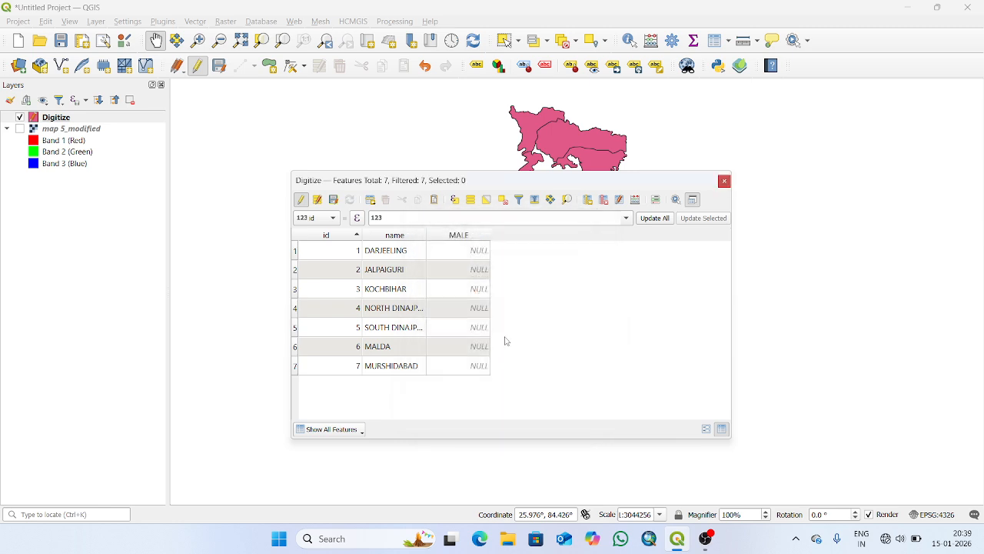
click(589, 200)
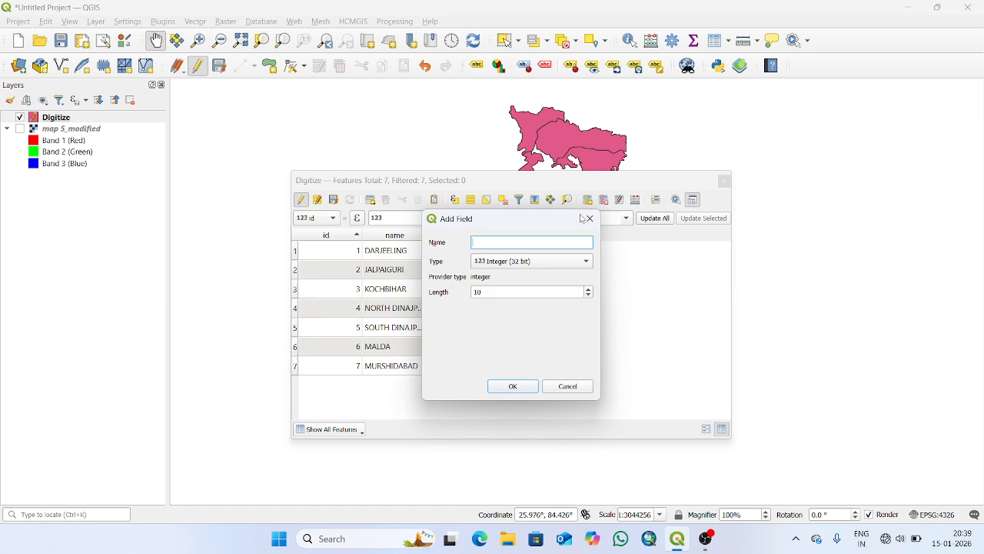
text(FEMALE)
click(512, 387)
Set MALE to 1000 and FEMALE to 2000 for the DARJEELING record.
double_click(471, 250)
text(100)
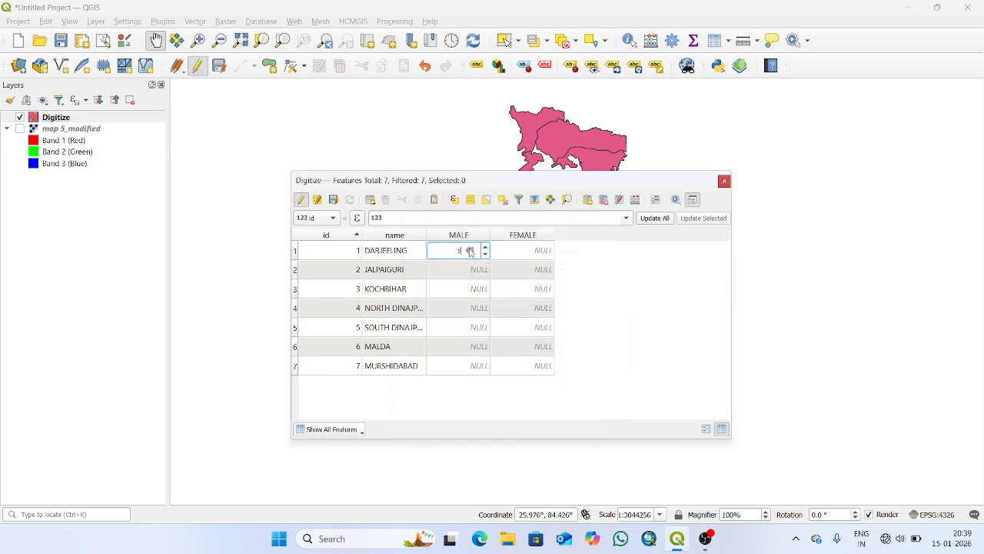
text(0)
double_click(498, 250)
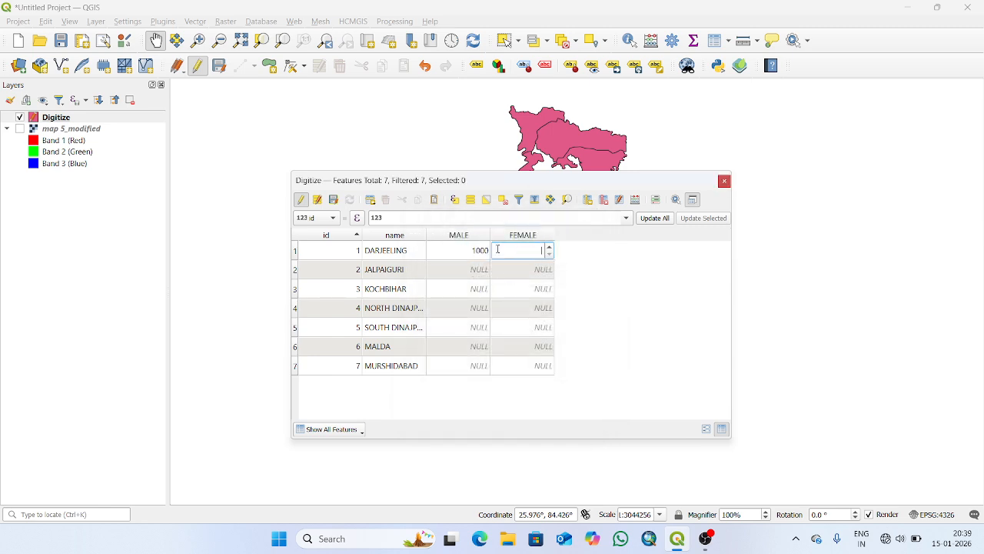
text(2000)
Enter MALE 2000 and FEMALE 3000 for JALPAIGURI, and MALE 3000 and FEMALE 4000 for KOCHBIHAR.
double_click(480, 269)
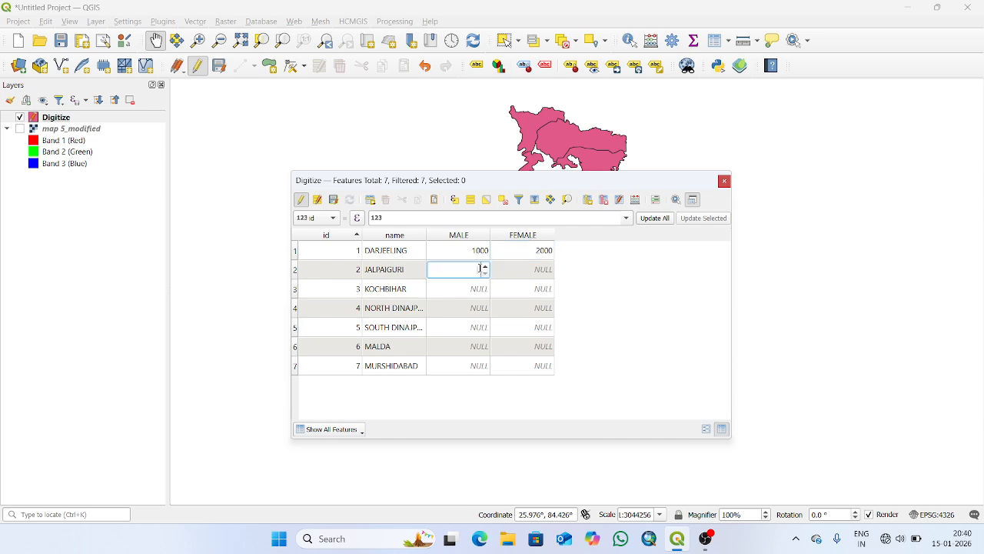
text(2000)
double_click(530, 269)
text(3000)
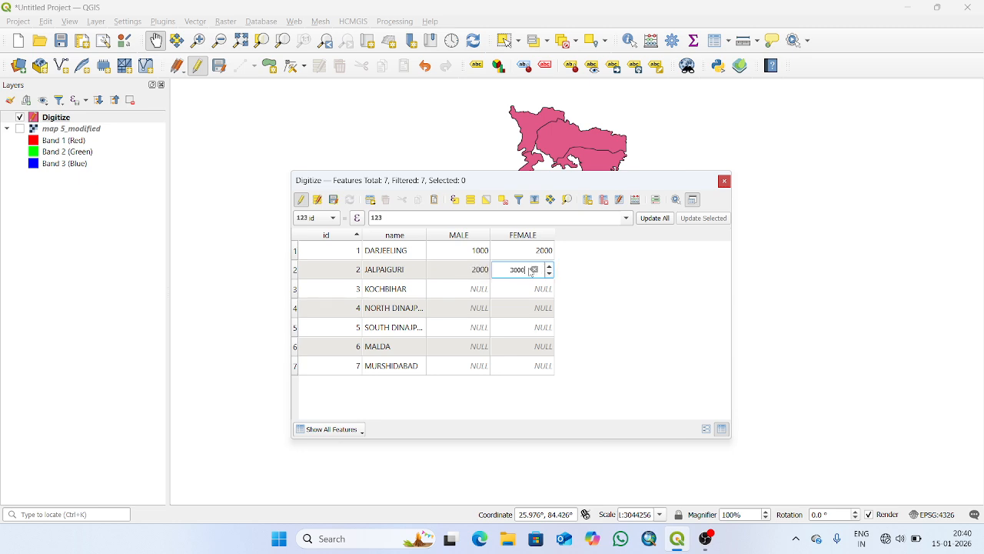
double_click(485, 293)
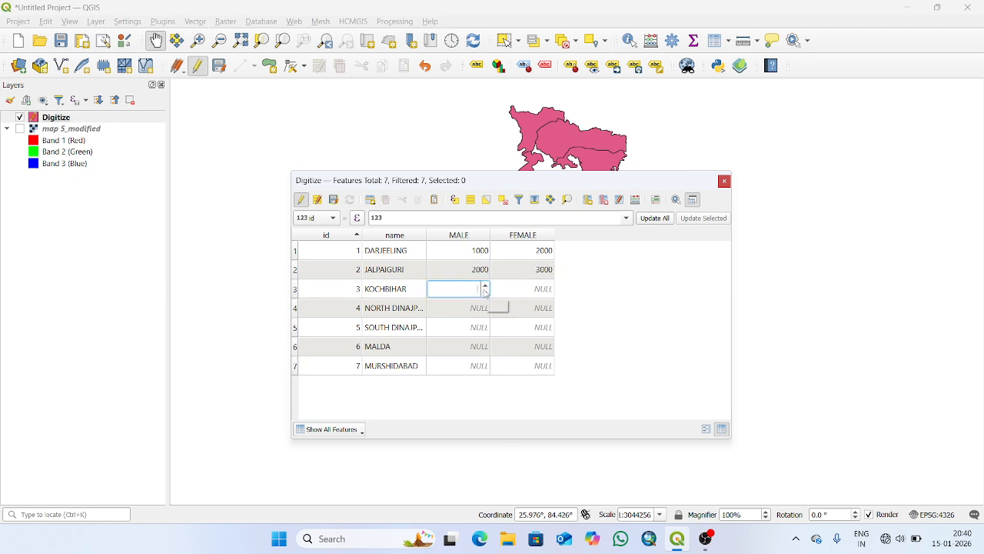
text(3000)
double_click(527, 290)
text(4000)
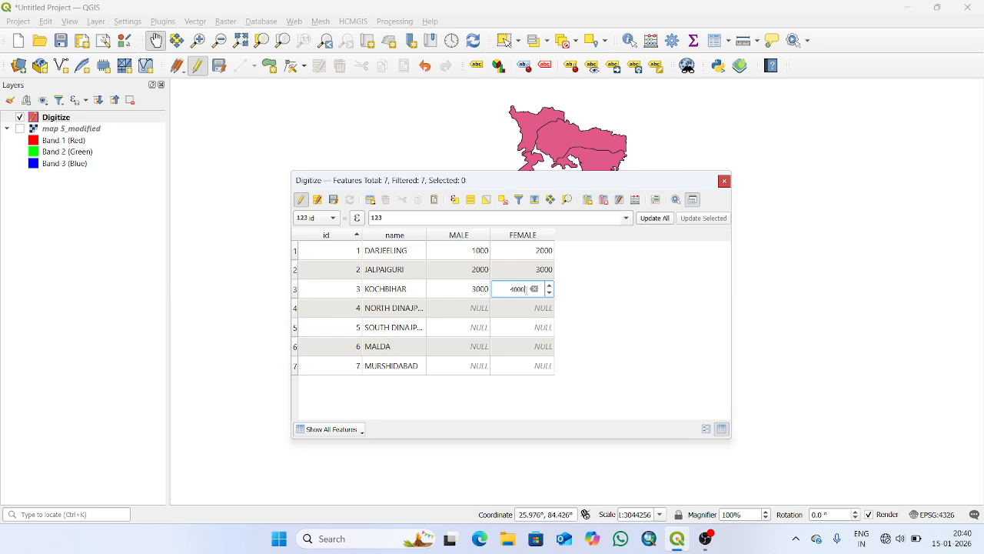
Set MALE to 4000 and FEMALE to 5000 for the North Dinajpur record.
double_click(475, 315)
text(5000)
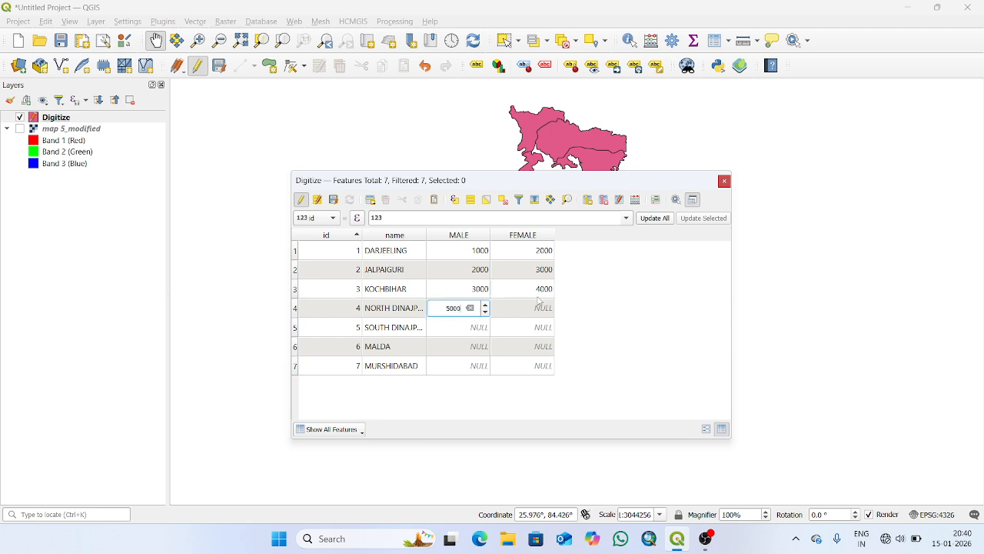
key(BackSpace)
key(BackSpace)
key(BackSpace)
key(BackSpace)
text(4000)
click(515, 308)
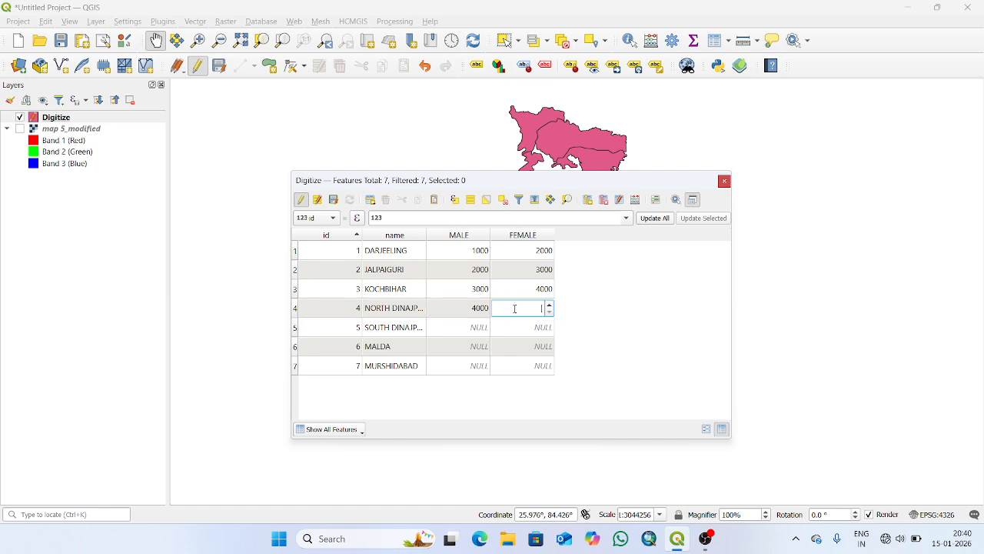
text(5000)
Enter MALE 5000 and FEMALE 6000 for South Dinajpur, and MALE 6000 and FEMALE 7000 for MALDA.
click(469, 328)
text(5000)
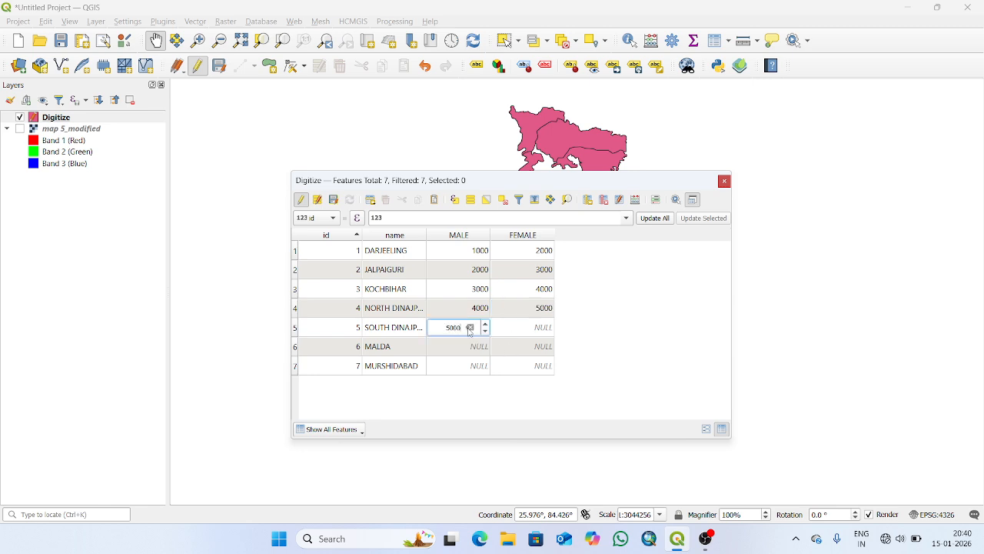
click(515, 326)
text(6000)
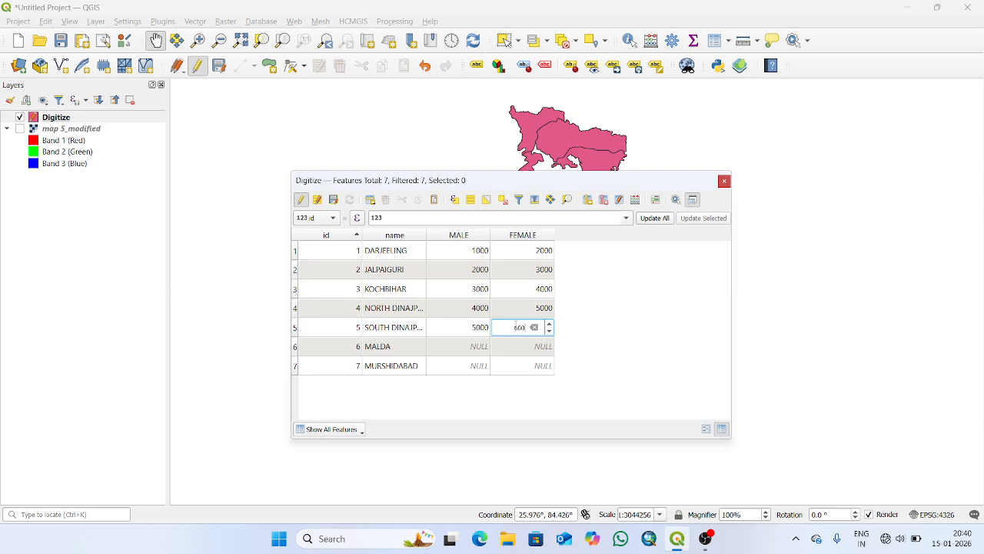
click(474, 348)
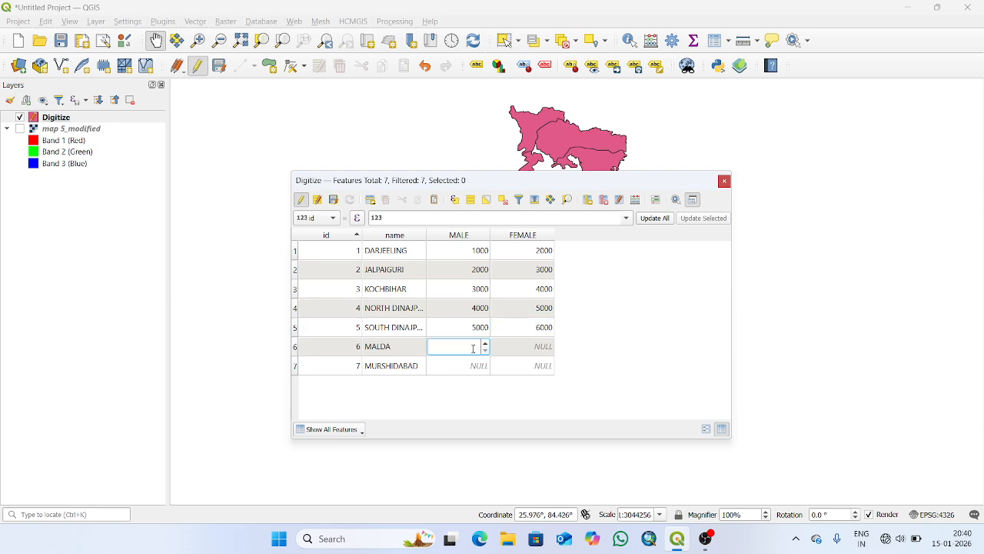
text(6000)
click(508, 350)
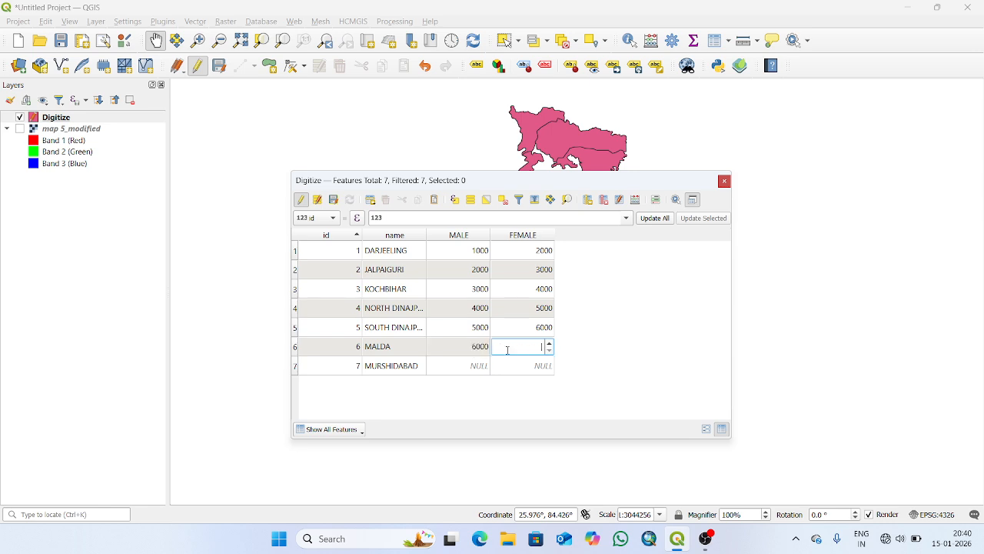
text(7000)
Enter MALE 7000 and FEMALE 8000 for MURSHIDABAD and save the table edits.
click(487, 365)
text(7000)
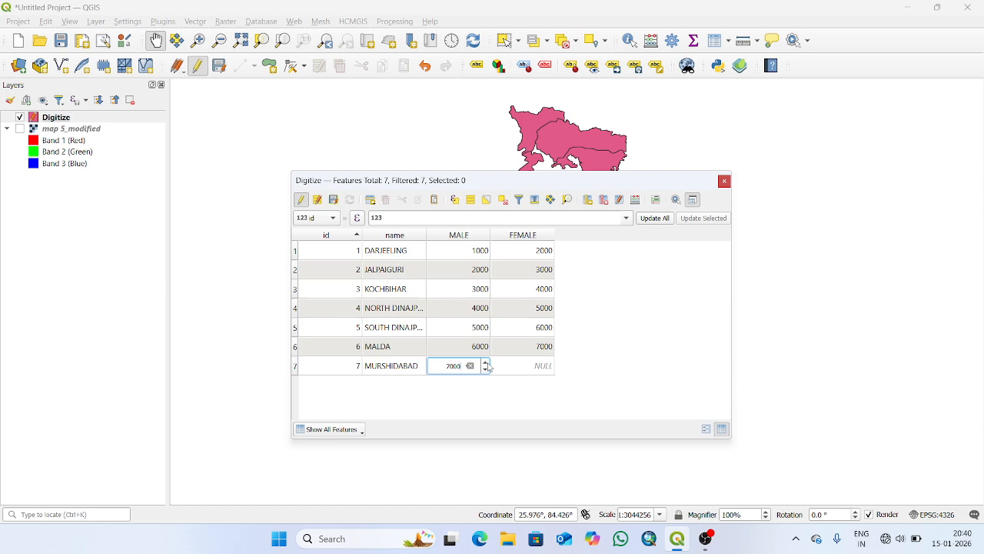
click(547, 368)
text(8000)
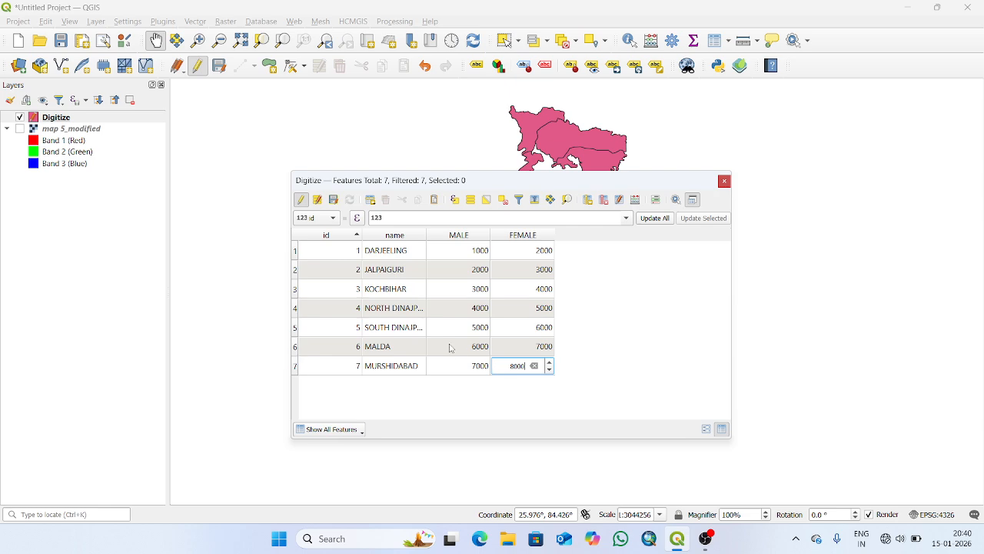
click(333, 199)
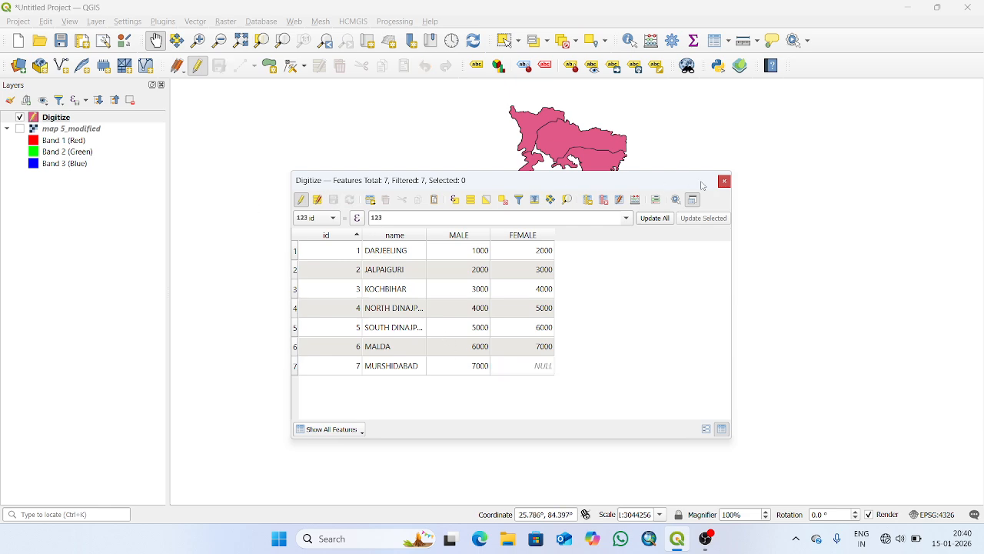
Re-enter 8000 as MURSHIDABAD's FEMALE value, save the edits and close the attribute table.
double_click(523, 366)
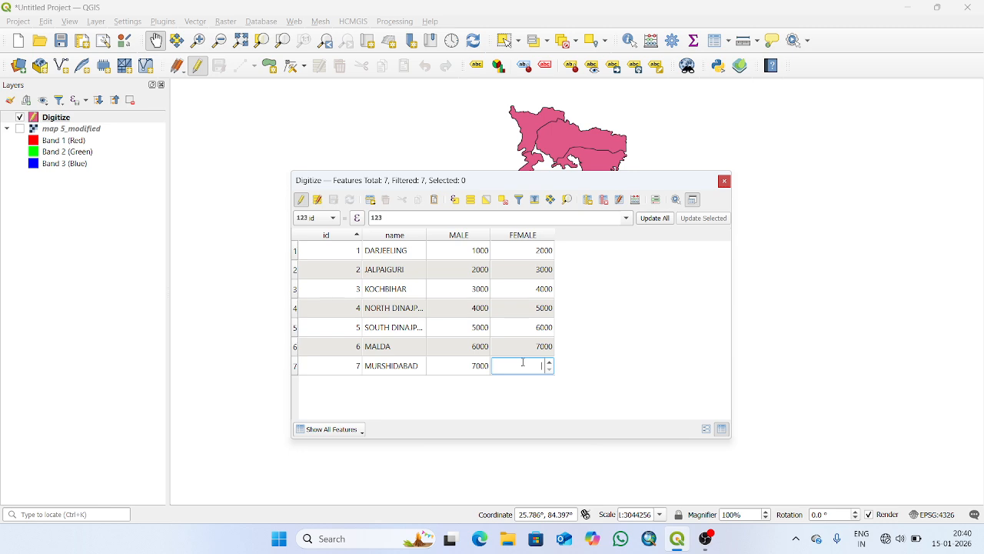
text(8000)
click(619, 331)
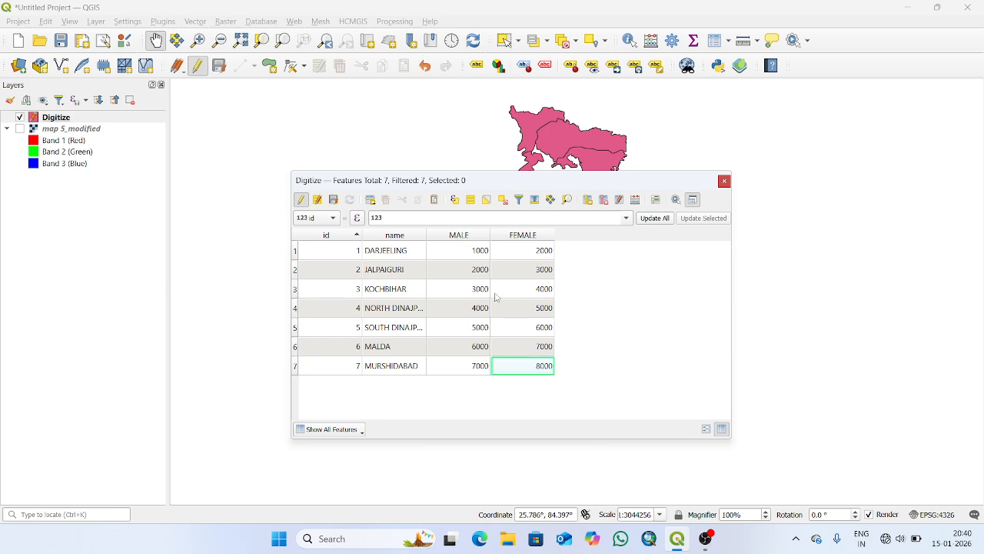
click(333, 199)
click(723, 181)
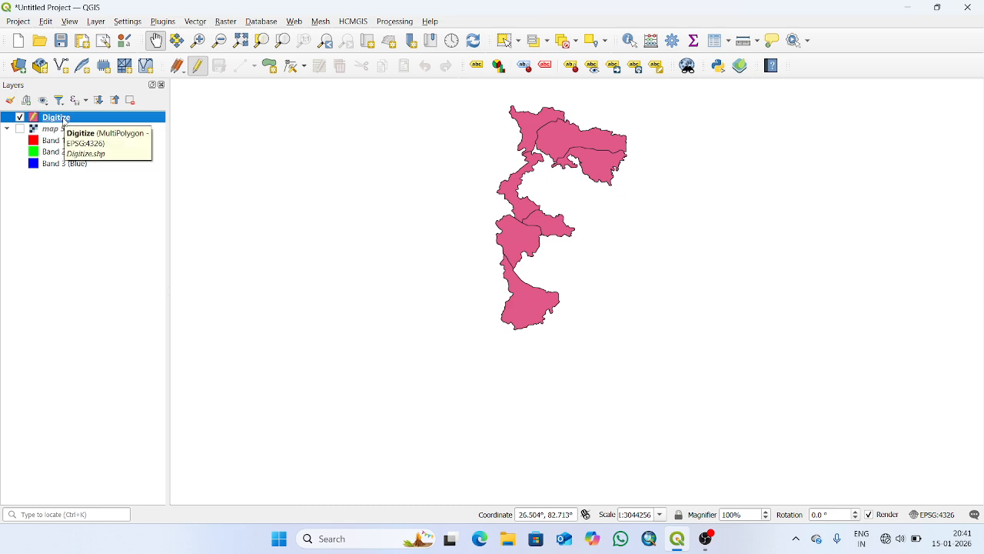
Open the Digitize layer's diagram properties and choose Pie Chart as the diagram type.
right_click(65, 121)
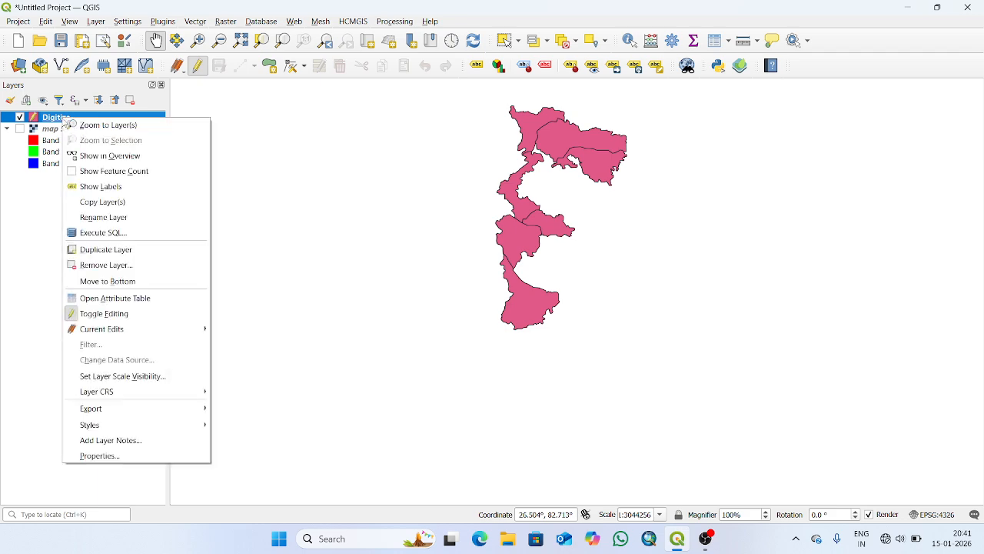
click(117, 455)
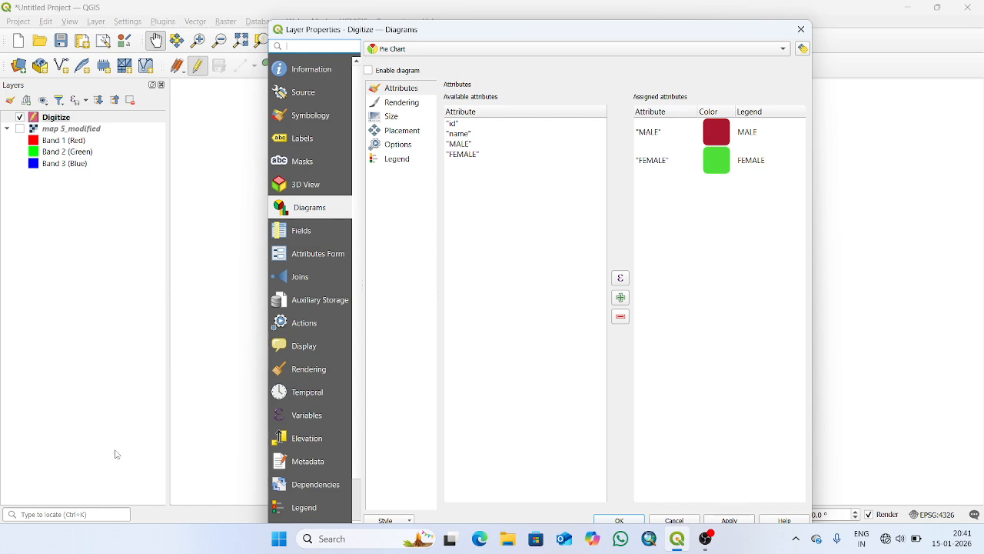
click(412, 48)
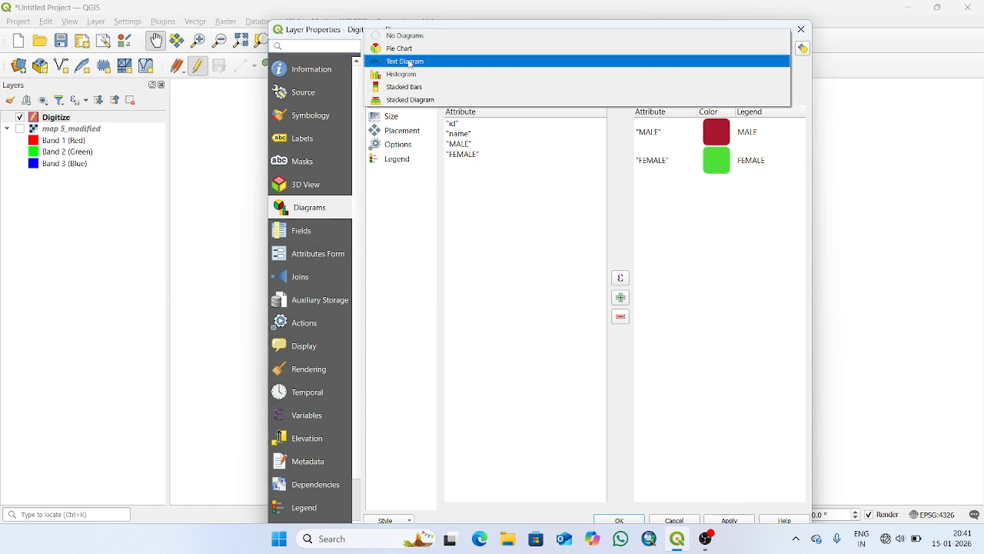
click(408, 38)
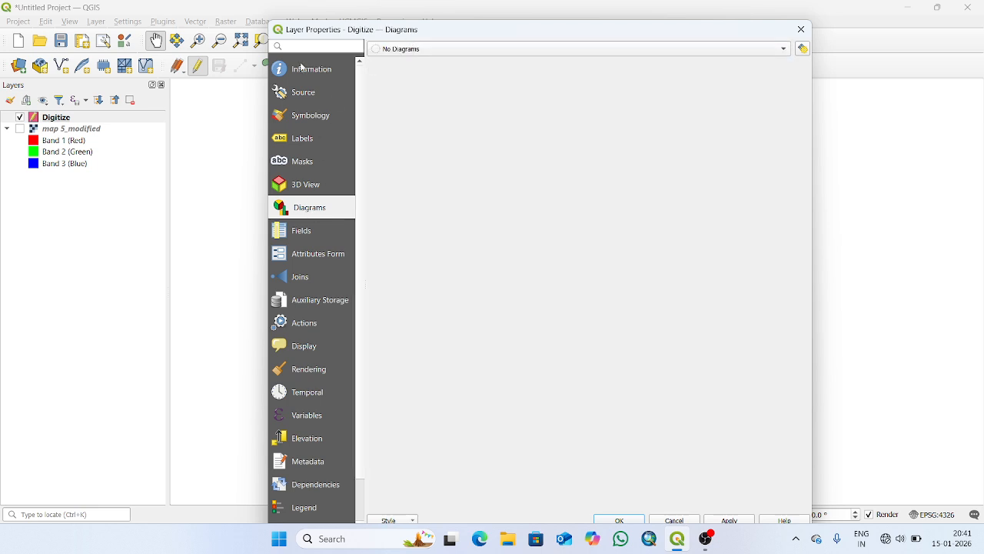
click(316, 118)
click(310, 139)
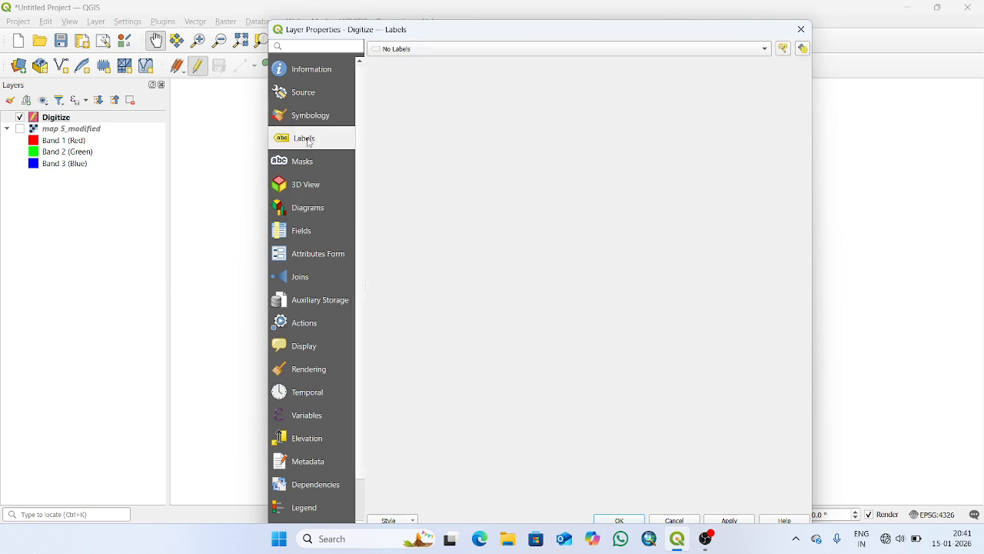
click(299, 213)
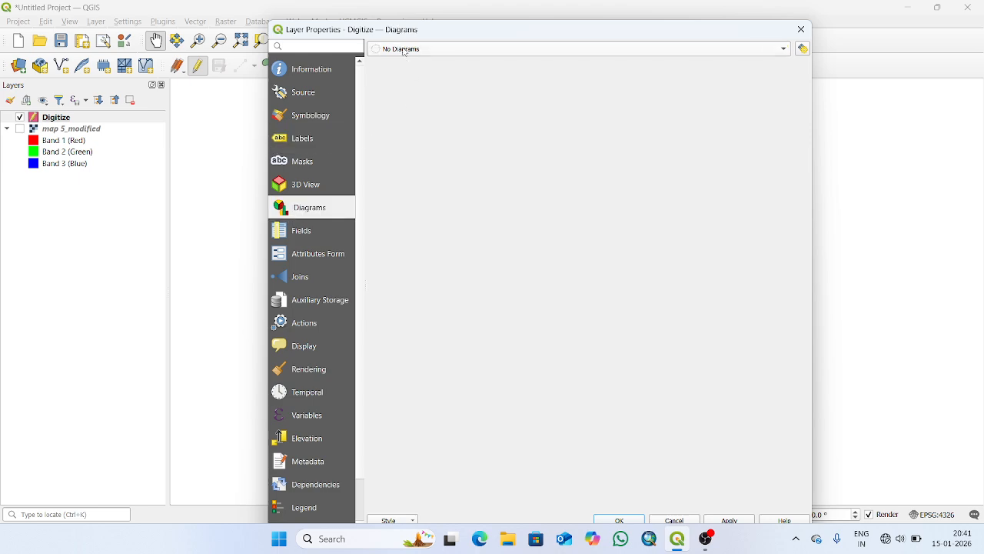
click(403, 49)
click(402, 61)
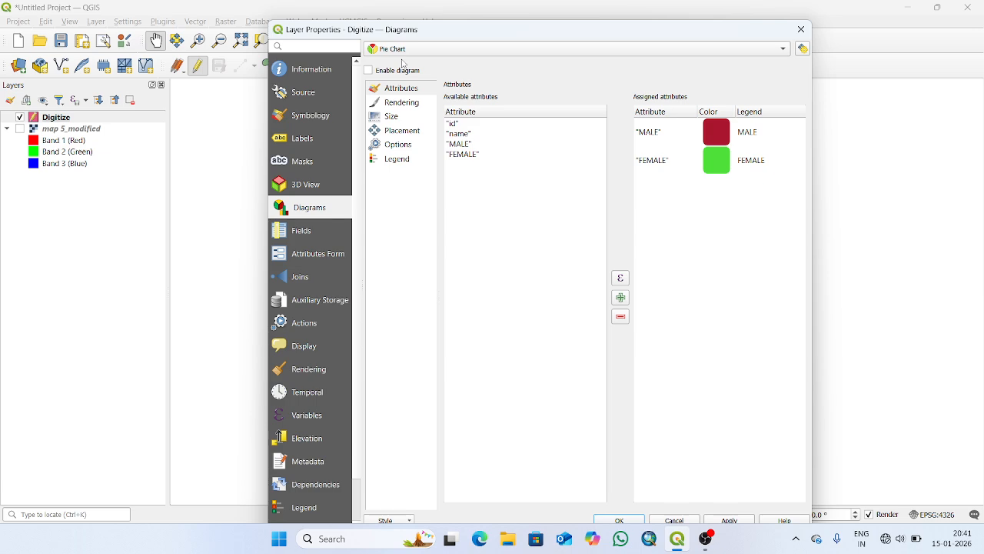
Remove the MALE and FEMALE entries from the pie chart's assigned attributes.
click(667, 132)
click(620, 317)
click(650, 137)
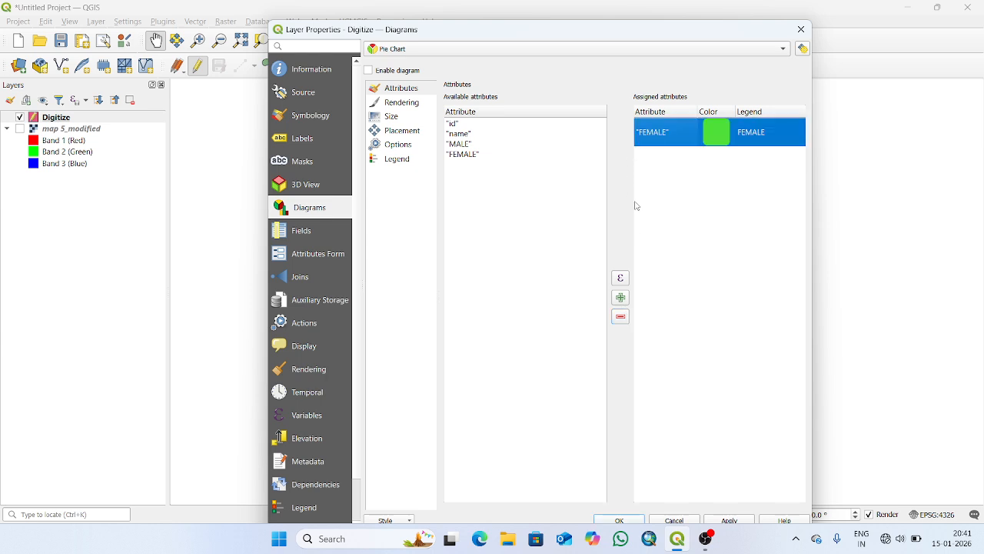
click(620, 317)
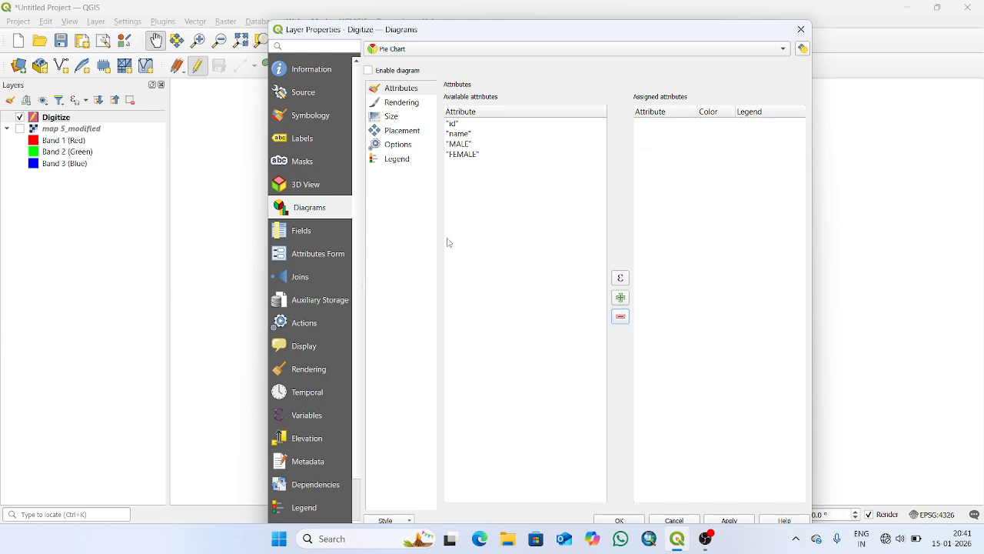
Assign the MALE and FEMALE attributes to the Digitize layer's pie chart.
click(467, 146)
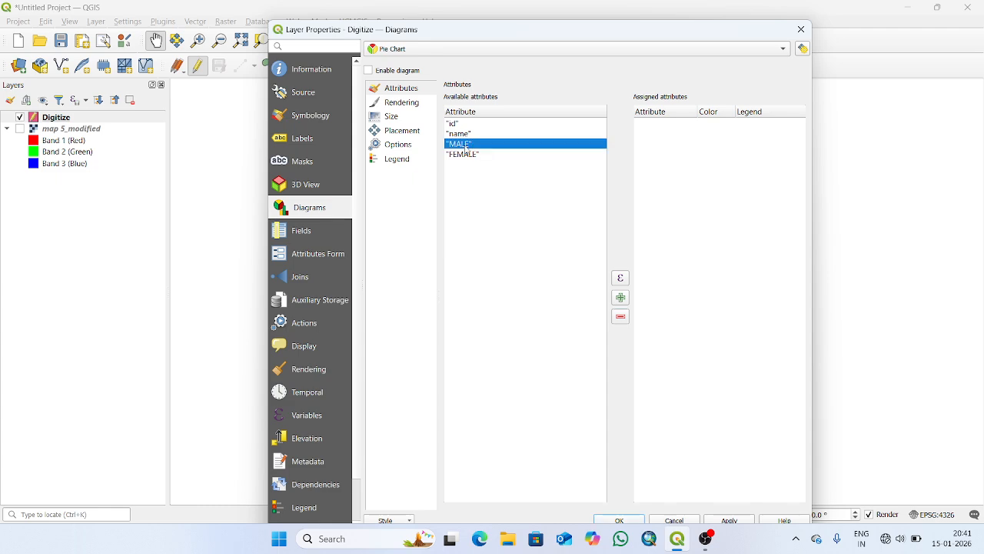
click(622, 299)
click(477, 154)
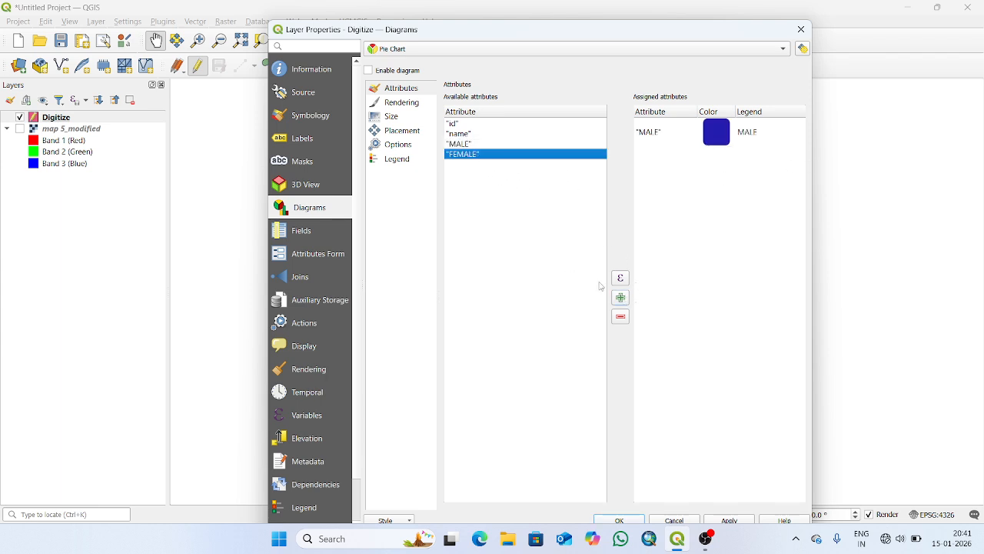
click(623, 298)
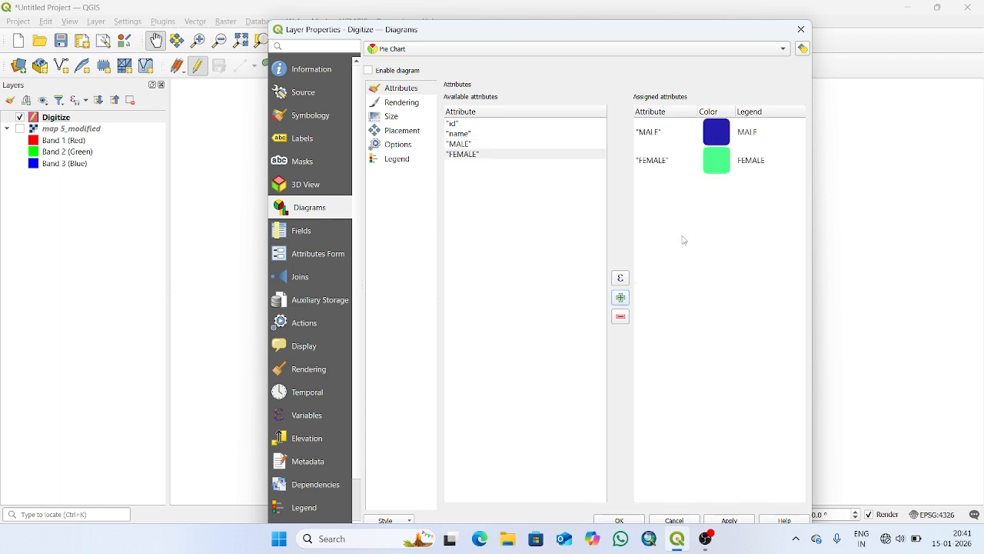
Color the pie chart's MALE slice dark red and its FEMALE slice bright yellow.
double_click(722, 129)
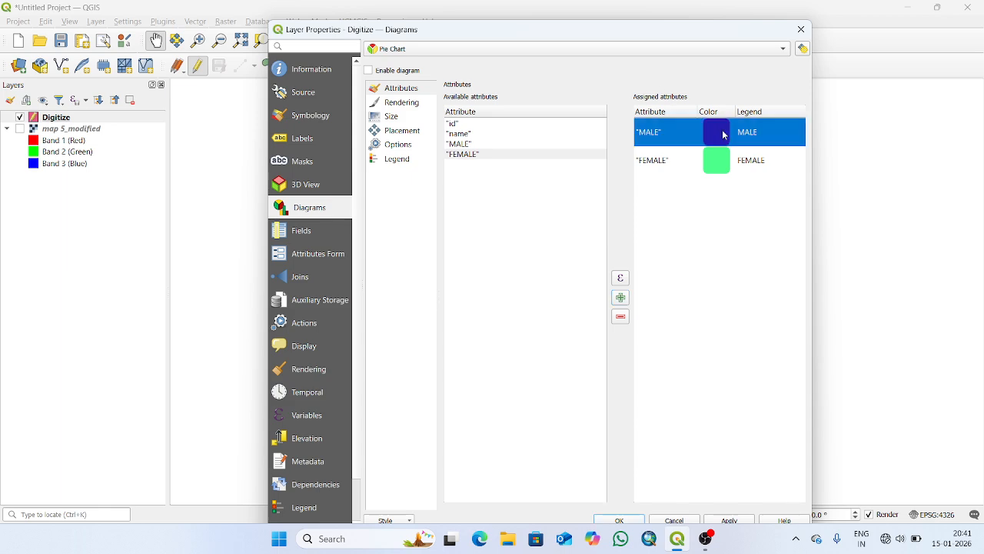
click(495, 174)
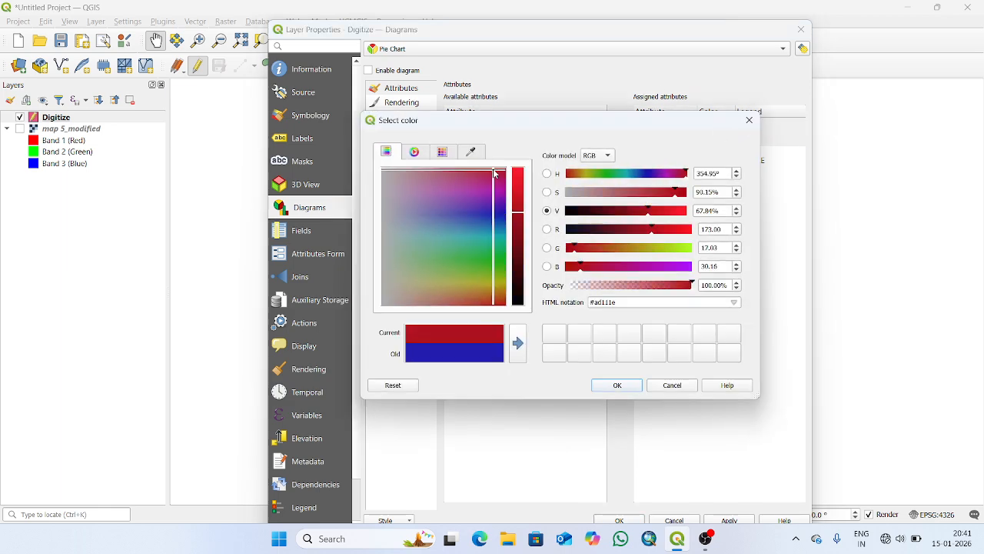
click(617, 385)
double_click(716, 161)
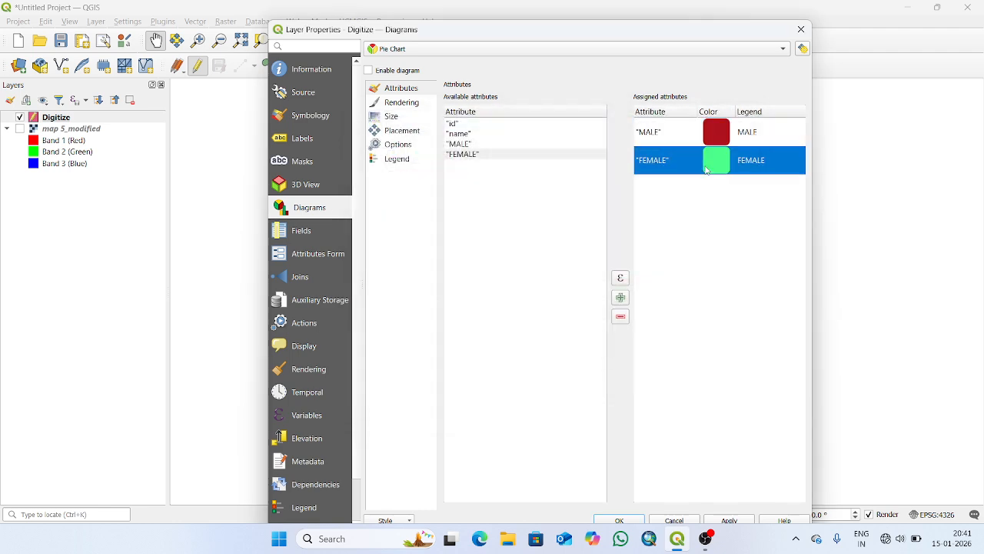
click(484, 285)
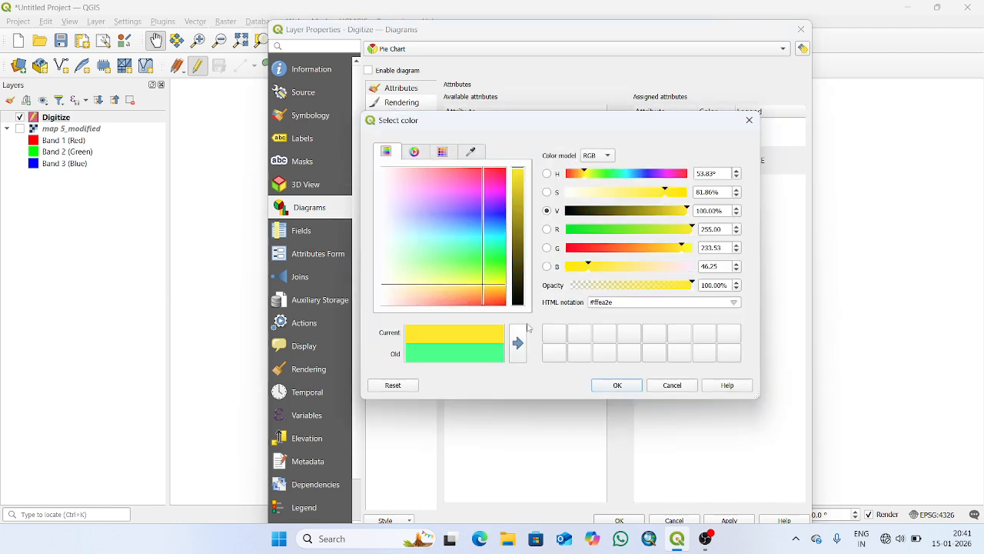
click(496, 278)
click(497, 285)
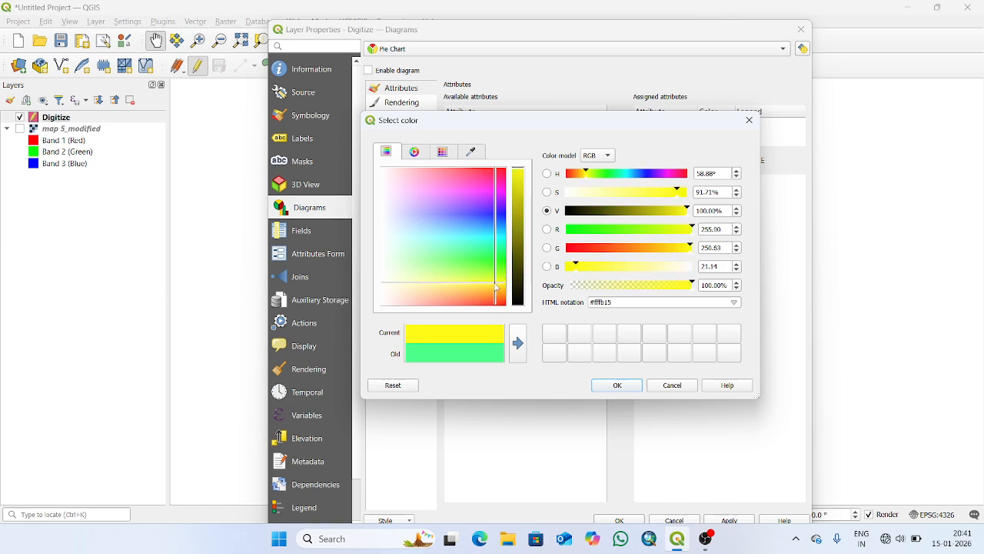
click(620, 385)
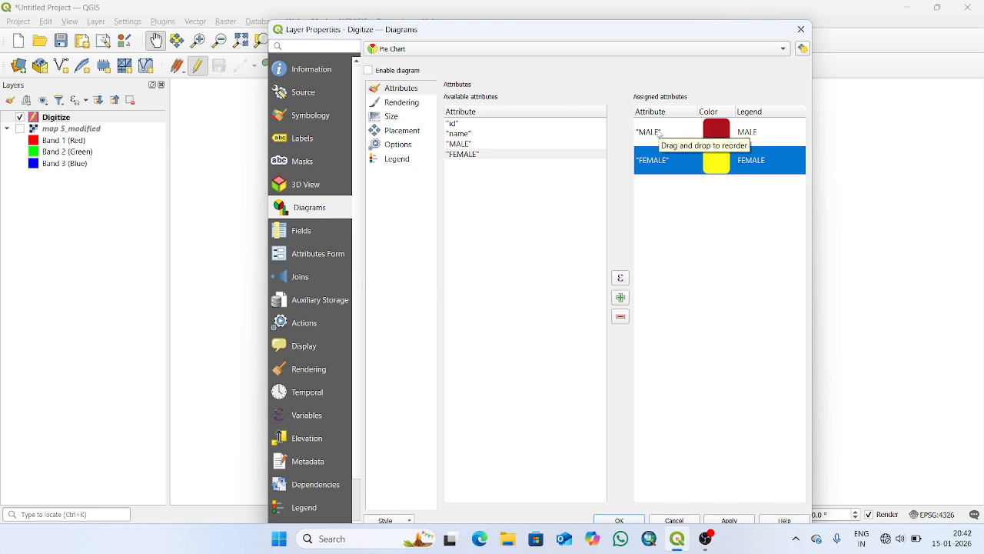
Enable the diagram, apply the settings and inspect the pie charts on the district map.
click(368, 71)
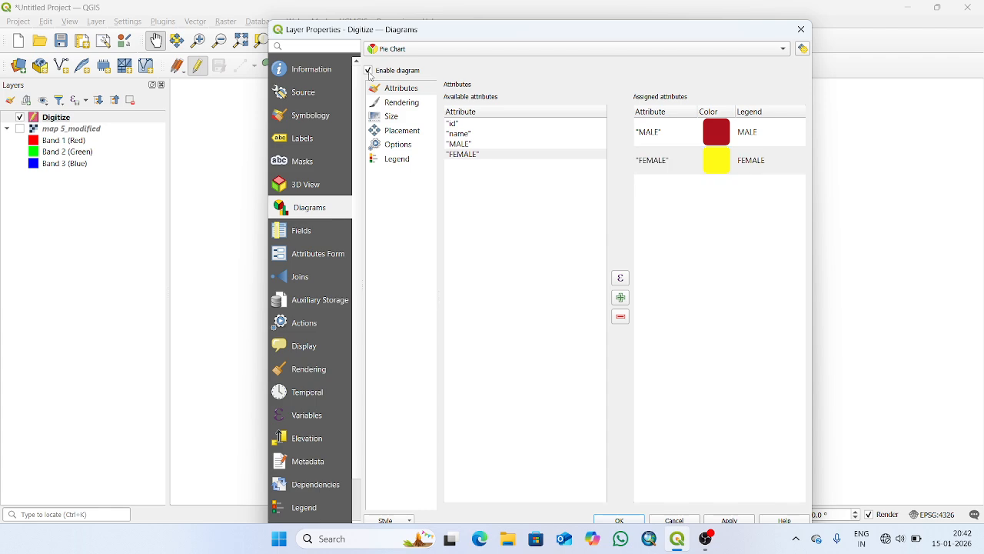
mouse_move(432, 20)
mouse_down()
mouse_move(437, 50)
mouse_move(420, 29)
mouse_up()
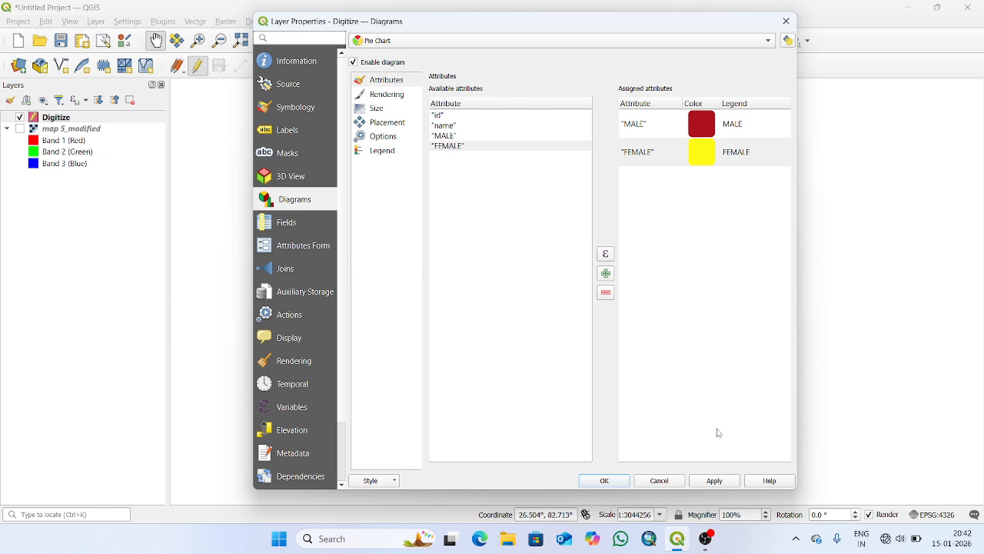
click(715, 480)
click(604, 481)
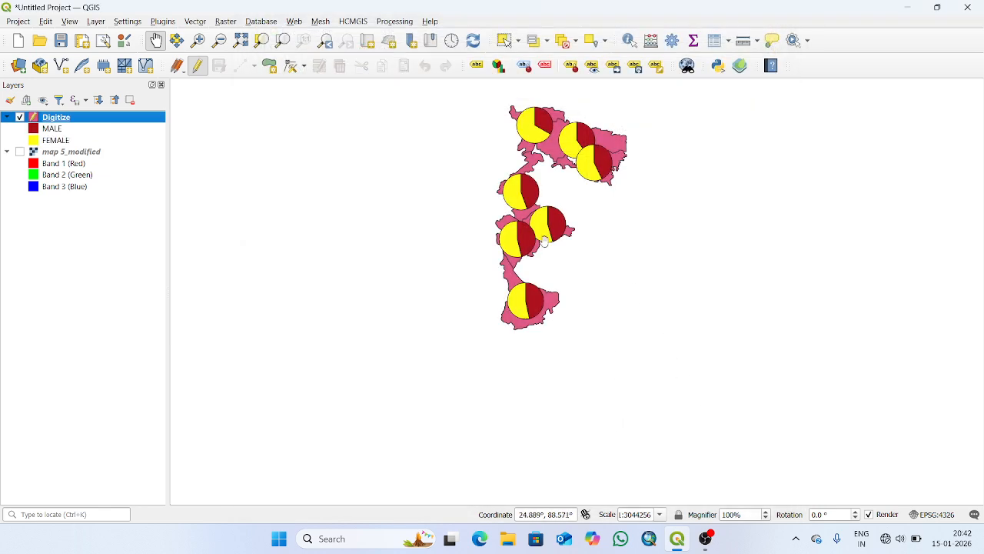
drag(528, 141, 503, 223)
scroll(503, 223, up, 2)
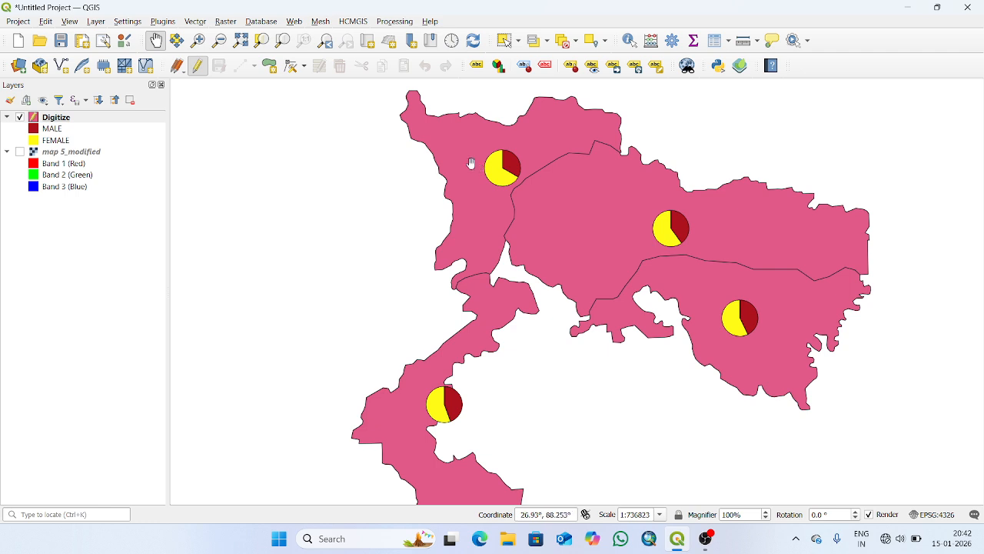
scroll(460, 151, down, 1)
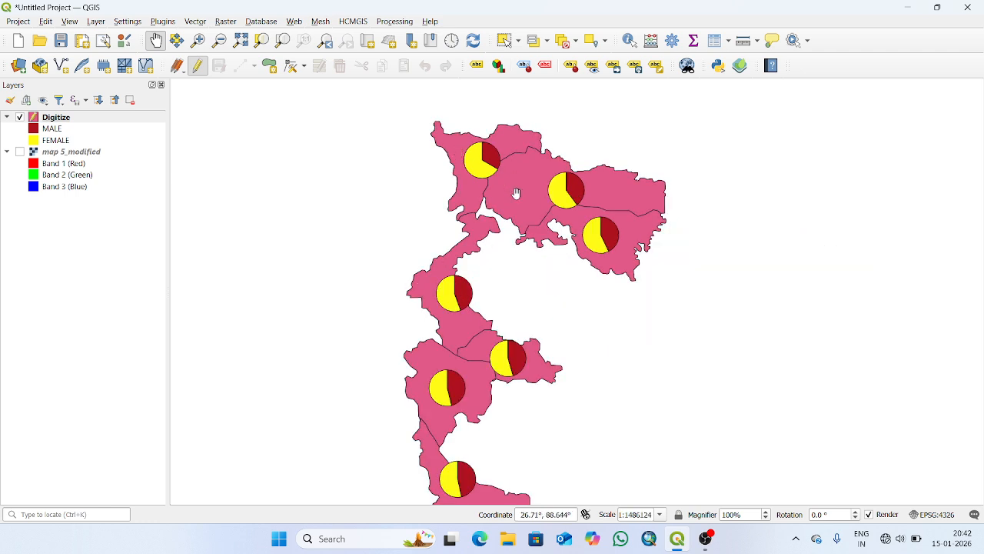
Open the Digitize layer's label properties, turn on Single Labels with the name field and apply them.
right_click(59, 117)
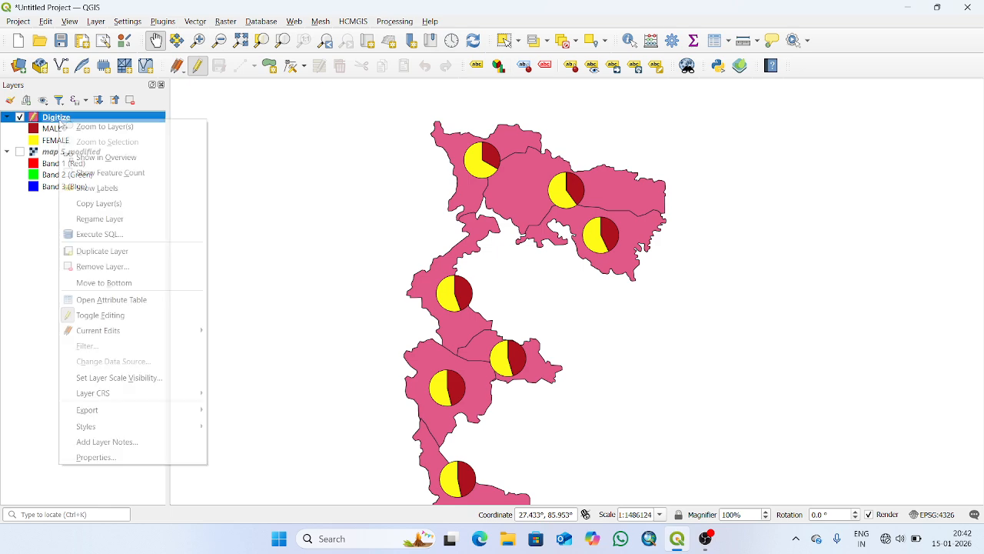
click(101, 458)
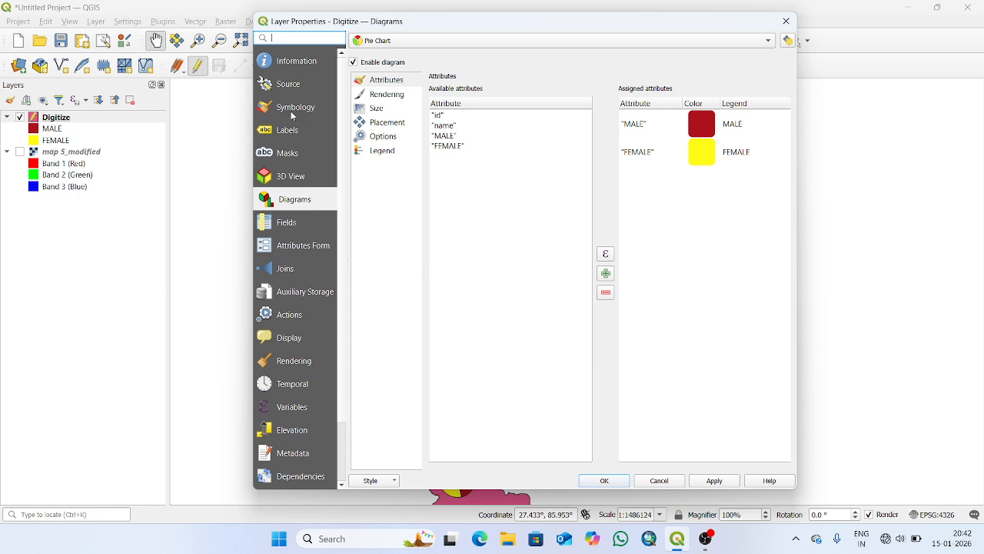
click(292, 114)
click(399, 43)
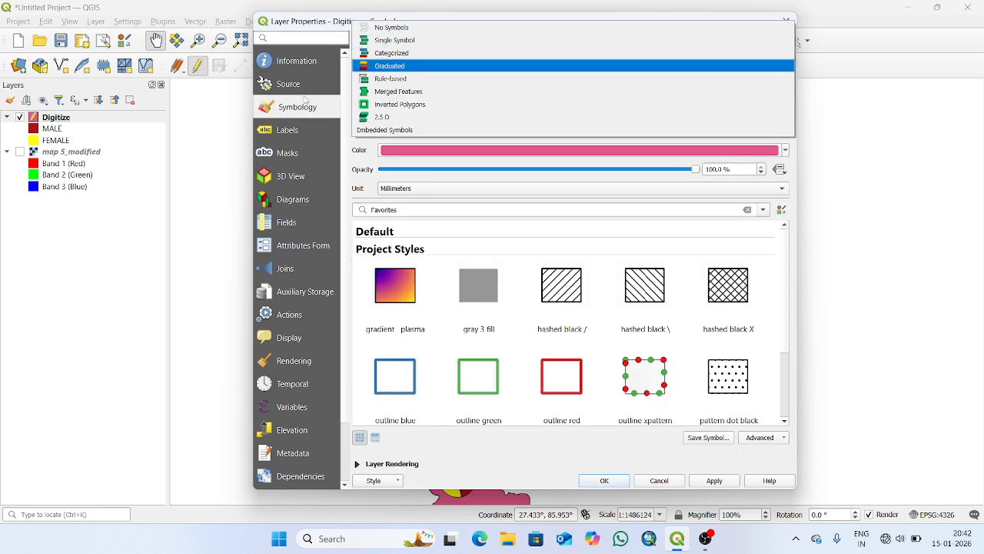
click(282, 133)
click(380, 41)
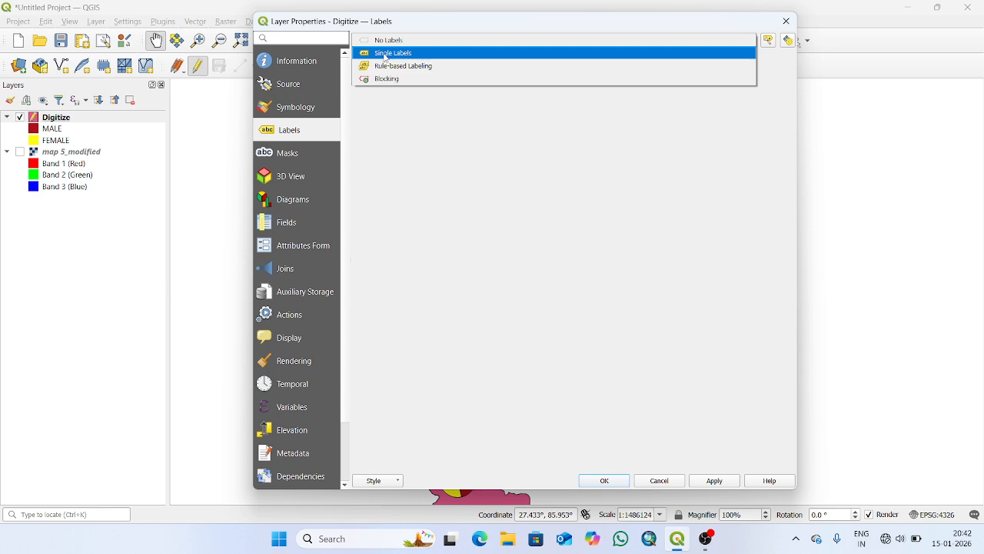
click(385, 53)
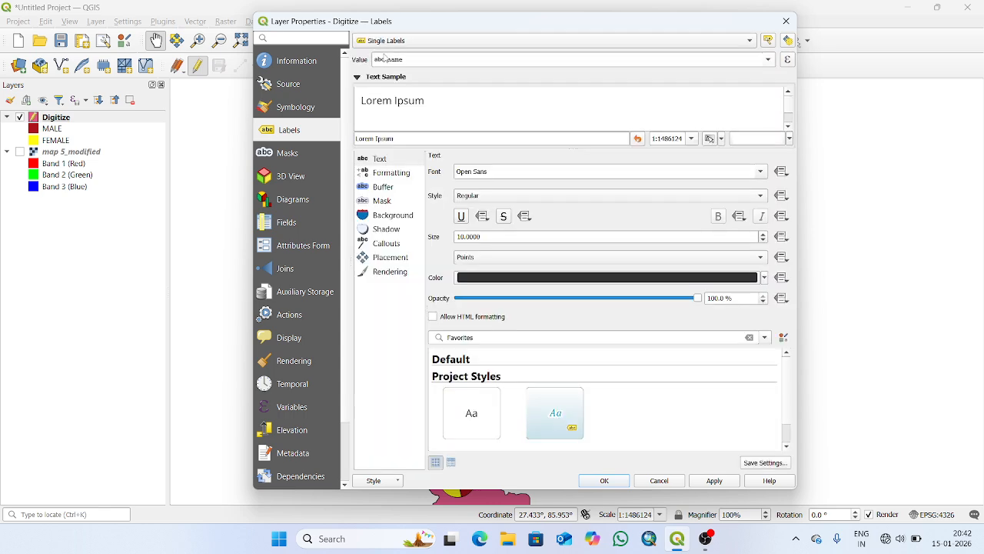
click(728, 483)
mouse_move(567, 13)
mouse_down()
mouse_move(900, 196)
mouse_move(555, 16)
mouse_up()
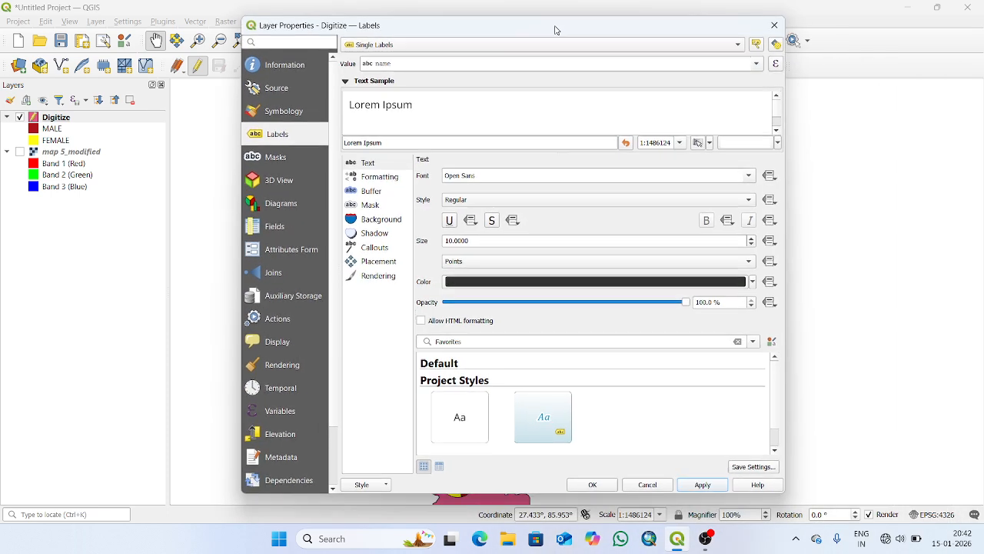
Switch the label value to the id field and apply it.
click(756, 64)
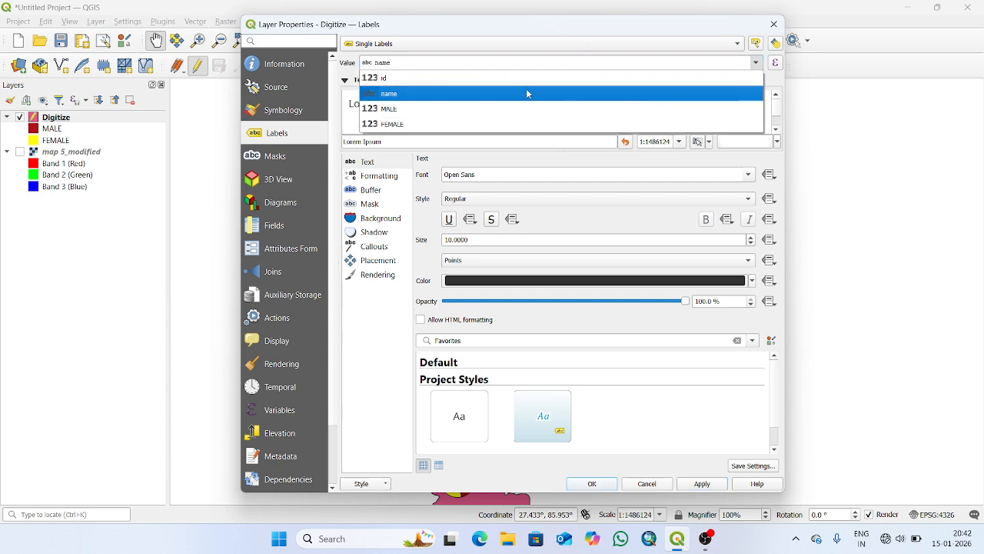
click(515, 77)
click(702, 483)
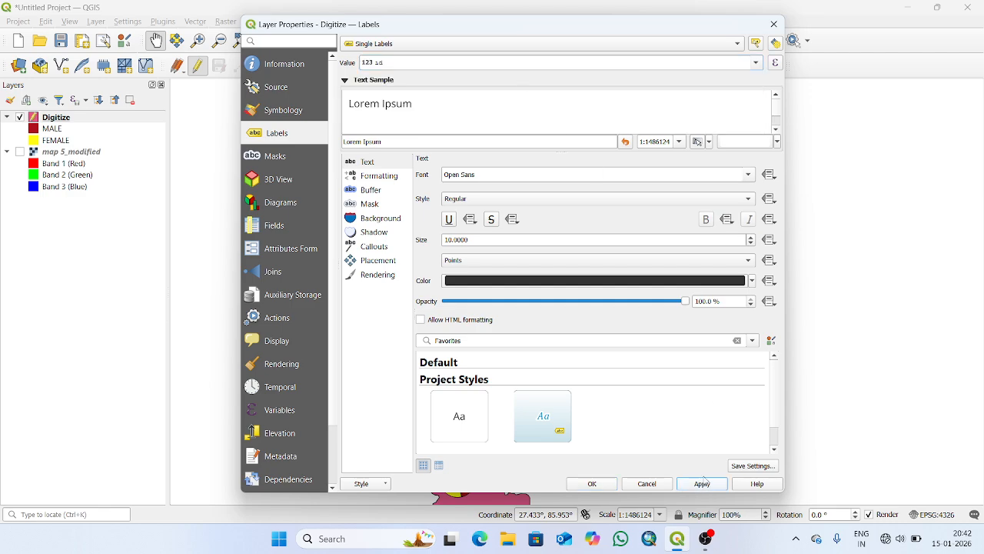
drag(567, 25, 608, 21)
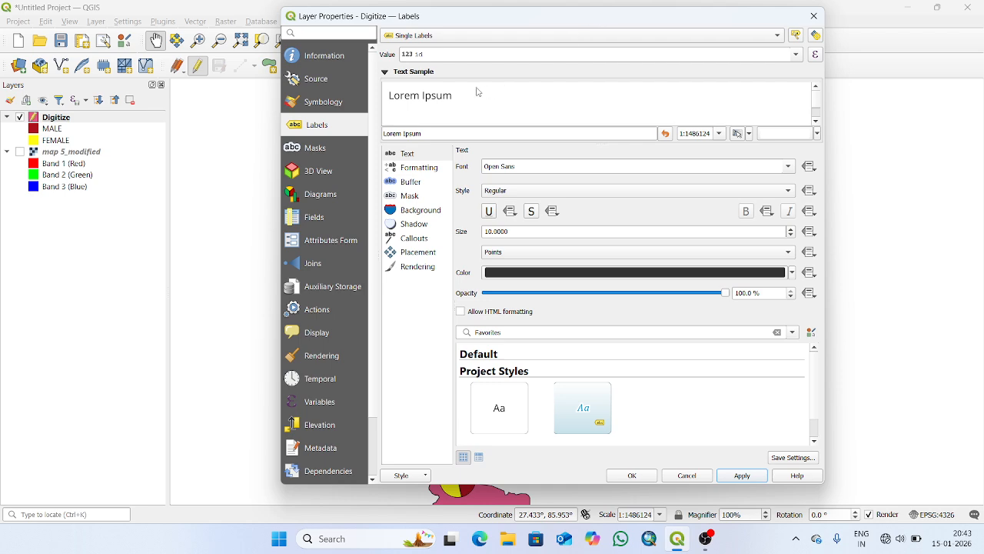
Try MALE as the label value, change it to the name field and apply the labels.
click(797, 54)
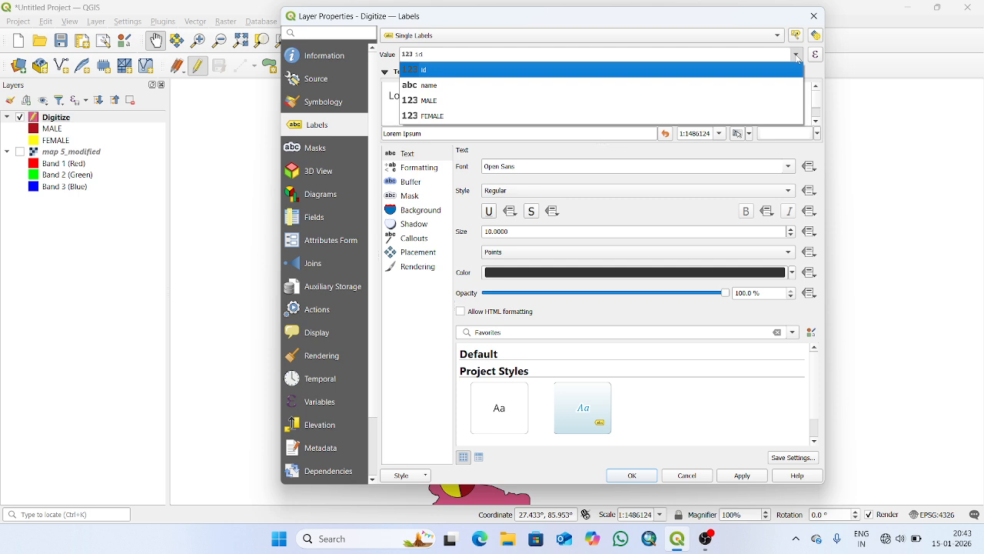
click(620, 100)
click(794, 54)
click(580, 86)
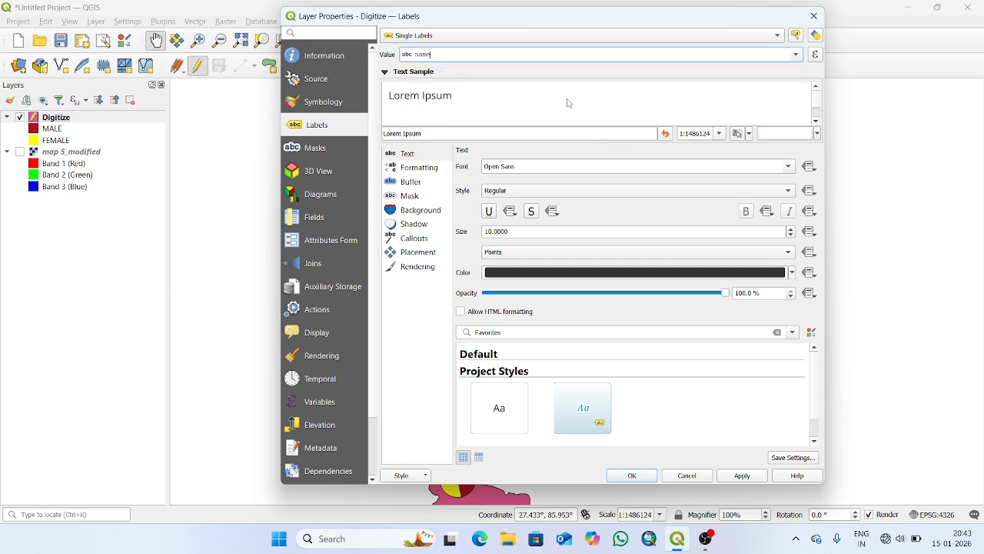
click(724, 477)
mouse_move(456, 20)
mouse_down()
mouse_move(439, 67)
mouse_move(300, 288)
mouse_move(457, 2)
mouse_move(466, 15)
mouse_up()
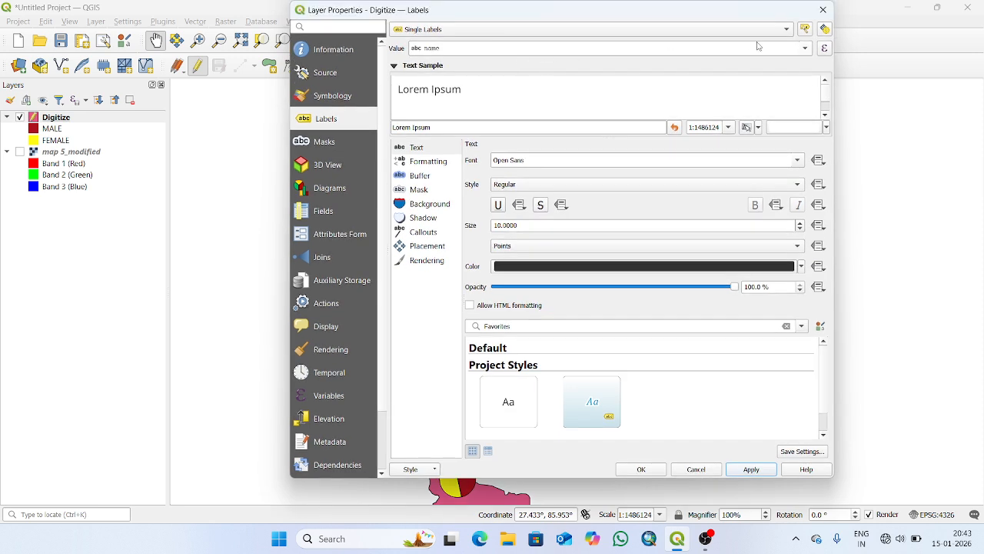
Choose the id field for the Single Labels, accept the layer properties and check the labels on the map.
click(807, 48)
click(502, 67)
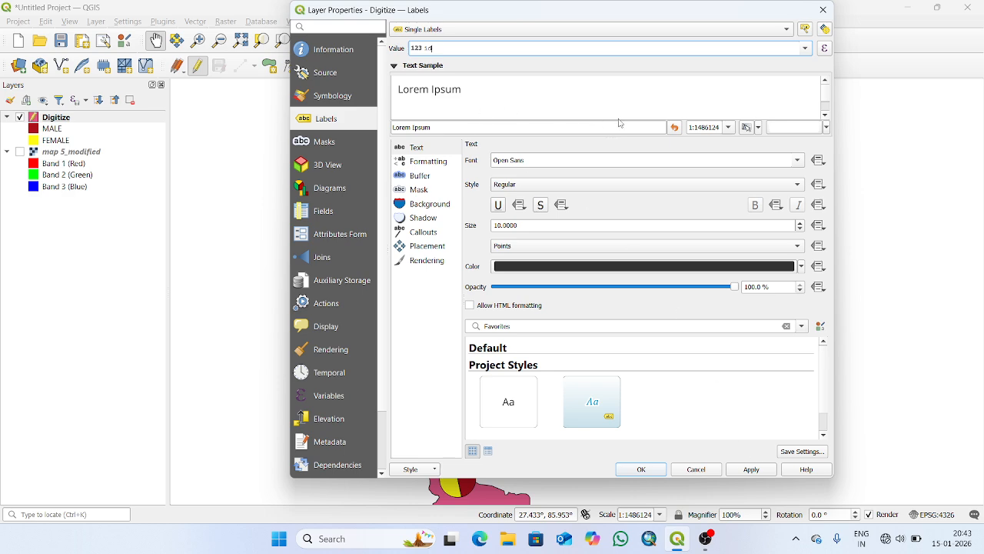
click(784, 30)
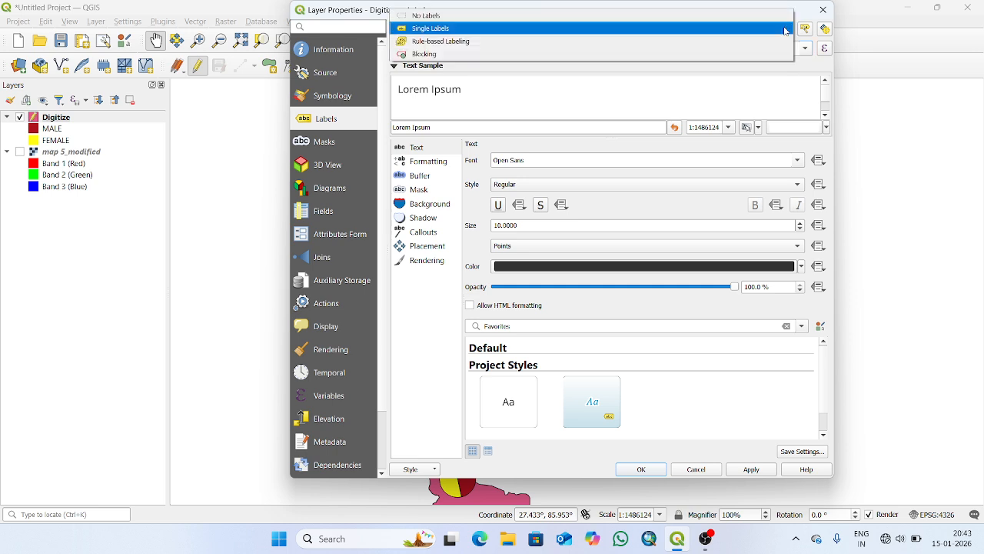
click(785, 28)
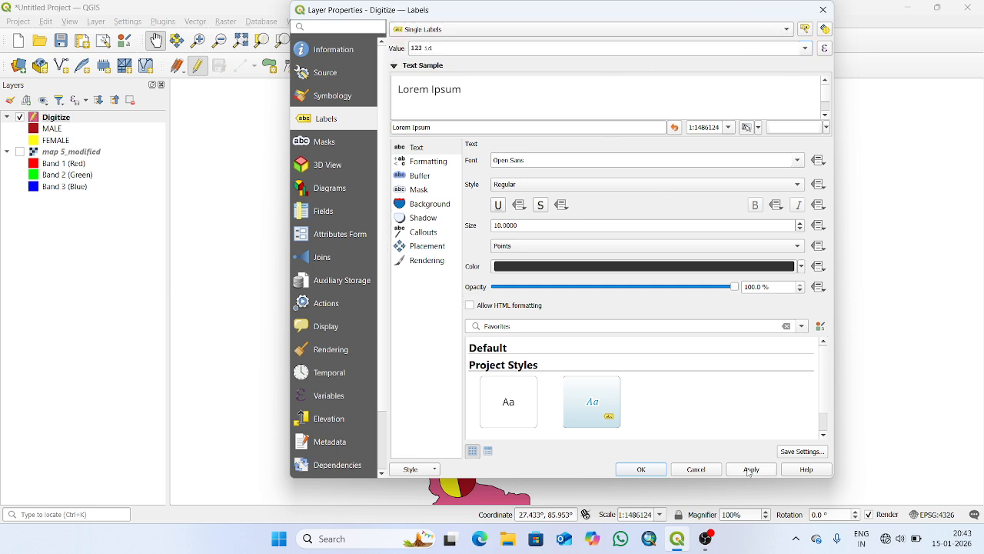
click(641, 470)
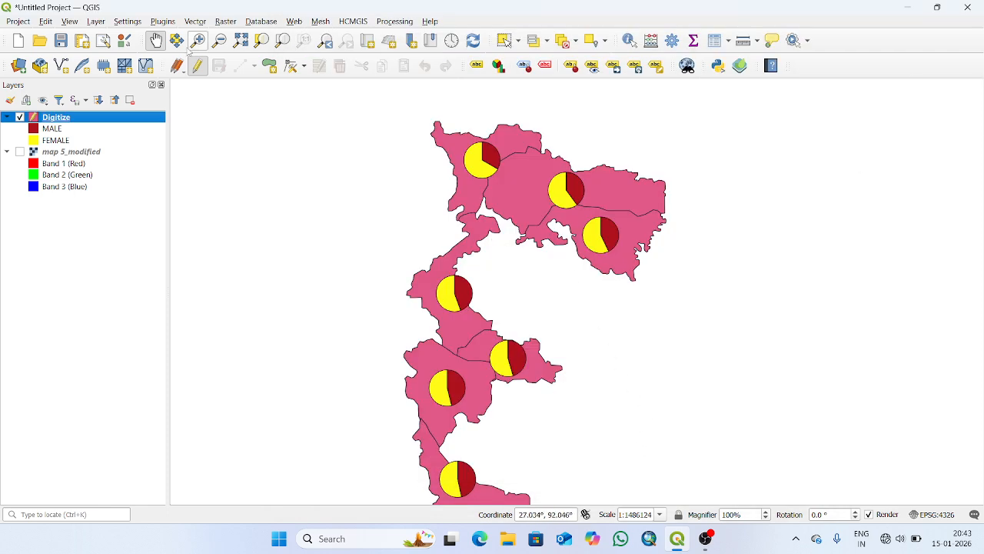
scroll(453, 199, down, 1)
drag(452, 196, 457, 143)
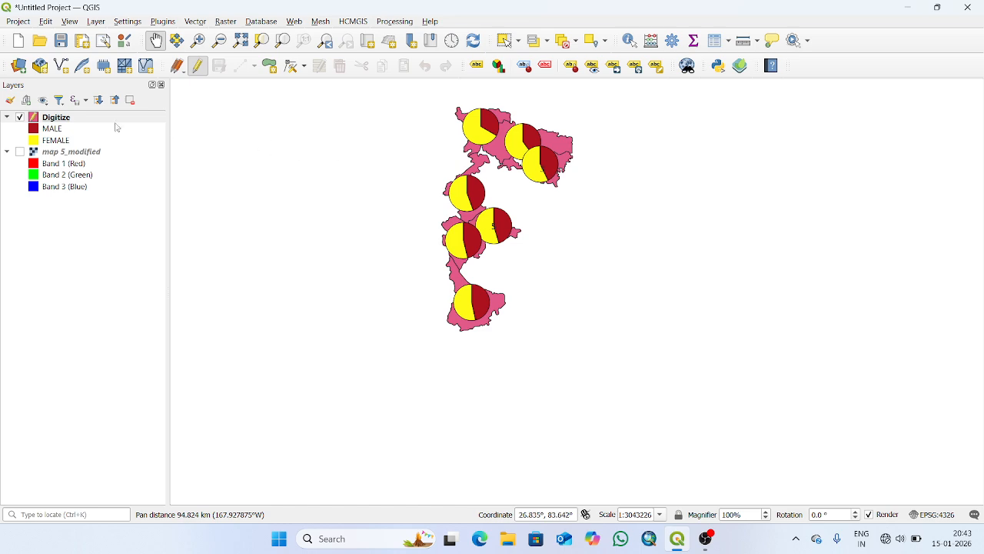
Set the Digitize layer's Single Labels value to the name field, accept the properties and check the labels on the map.
right_click(51, 114)
click(89, 450)
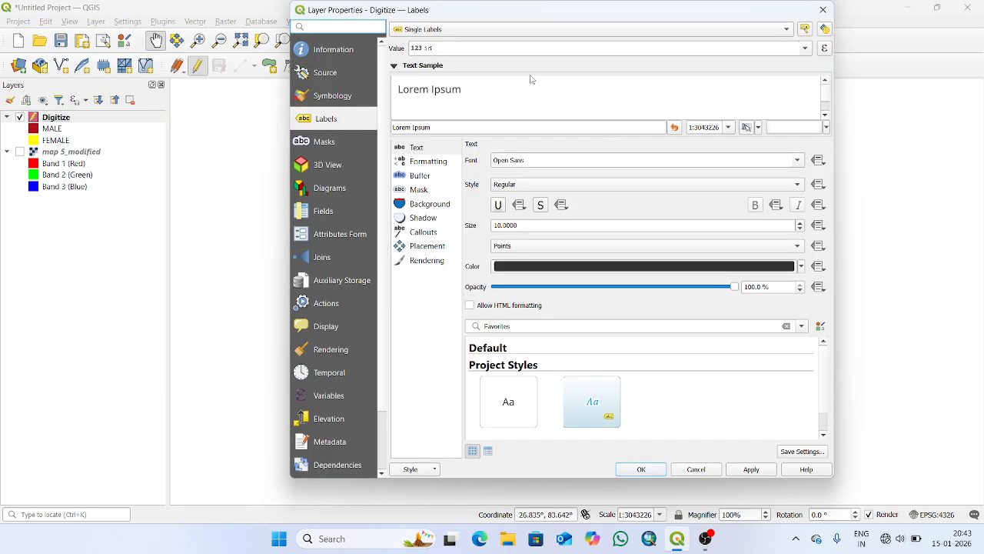
click(824, 49)
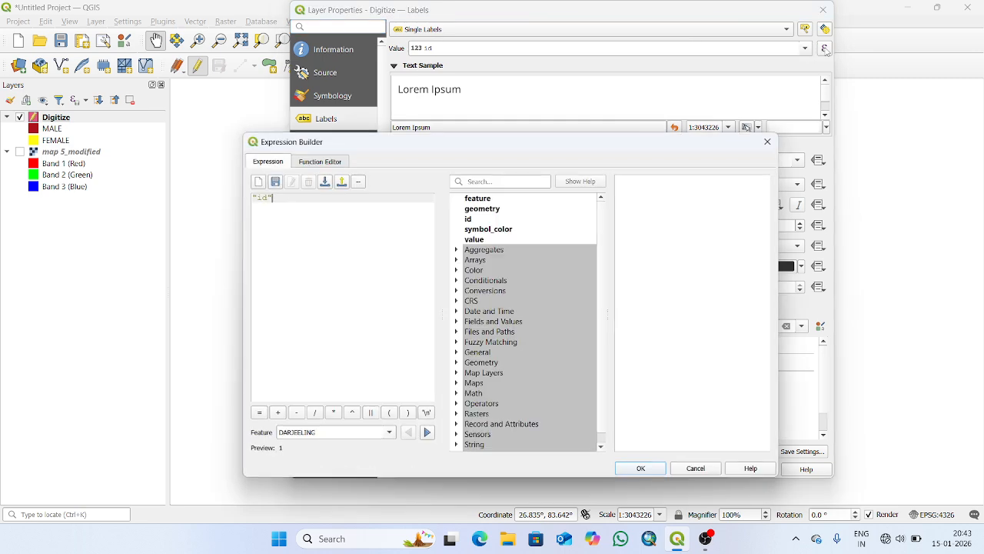
click(767, 141)
click(806, 49)
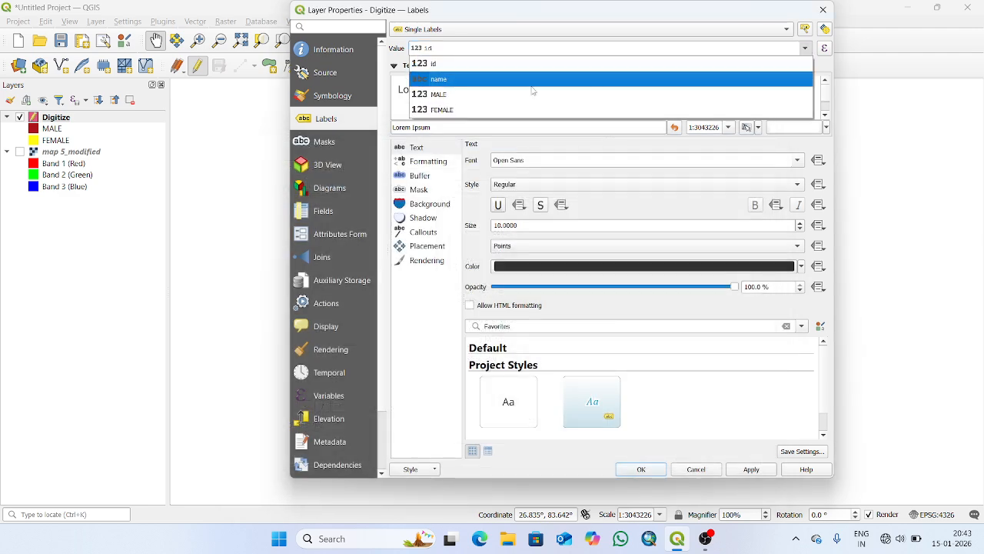
click(422, 80)
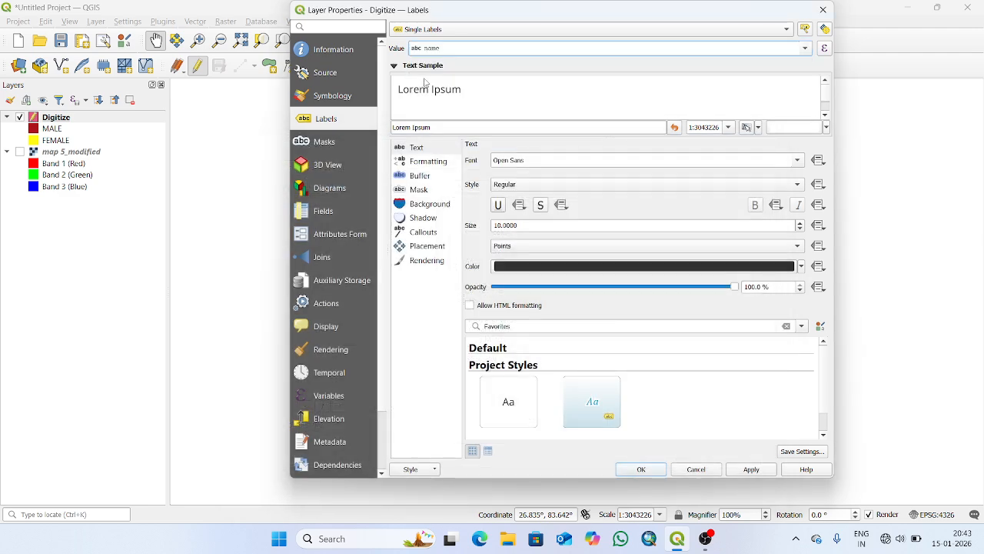
click(750, 470)
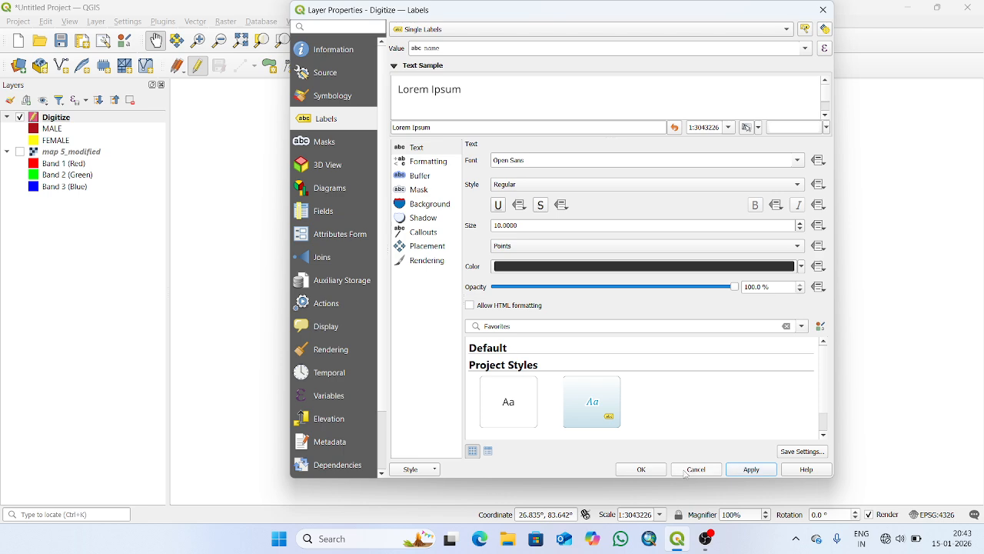
click(625, 474)
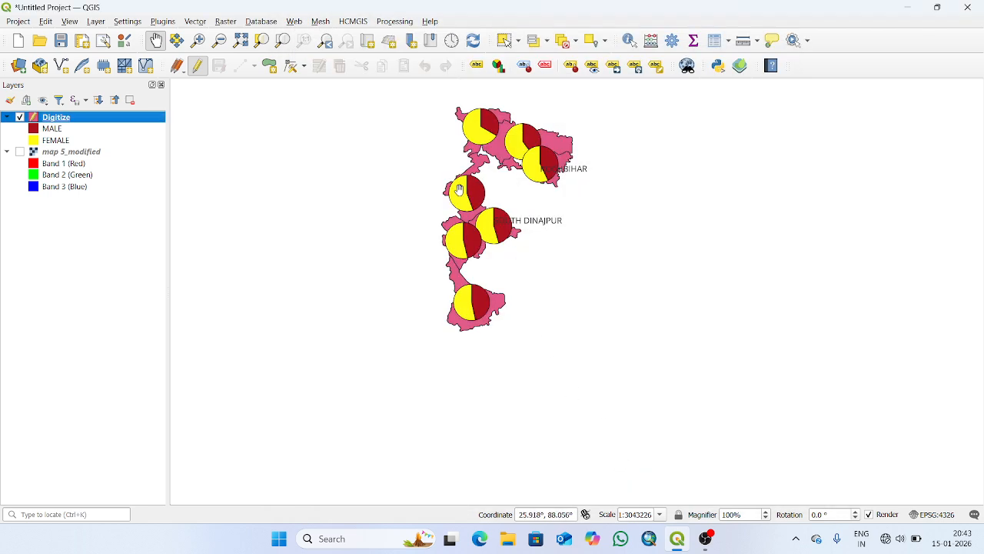
drag(459, 190, 462, 247)
scroll(523, 209, up, 1)
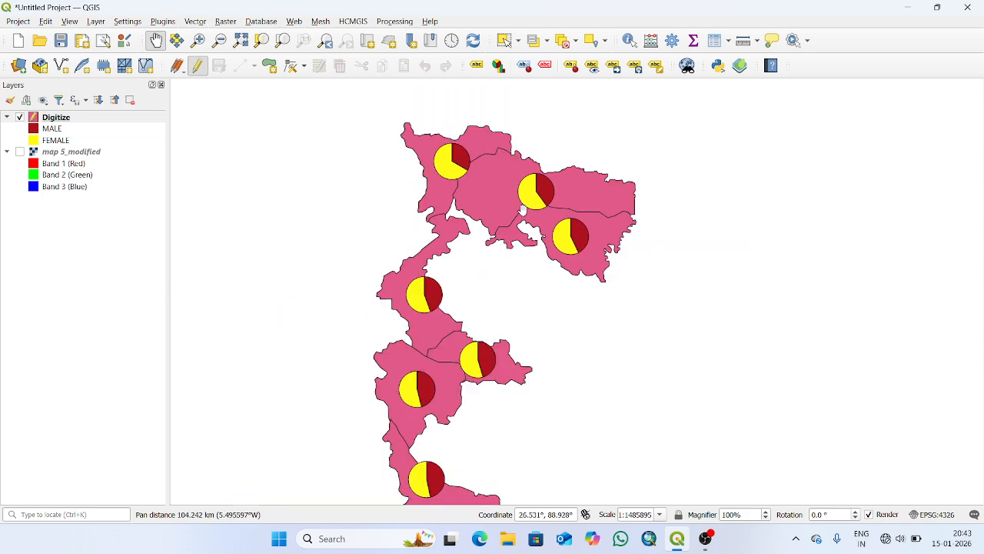
scroll(545, 226, down, 1)
scroll(508, 306, up, 1)
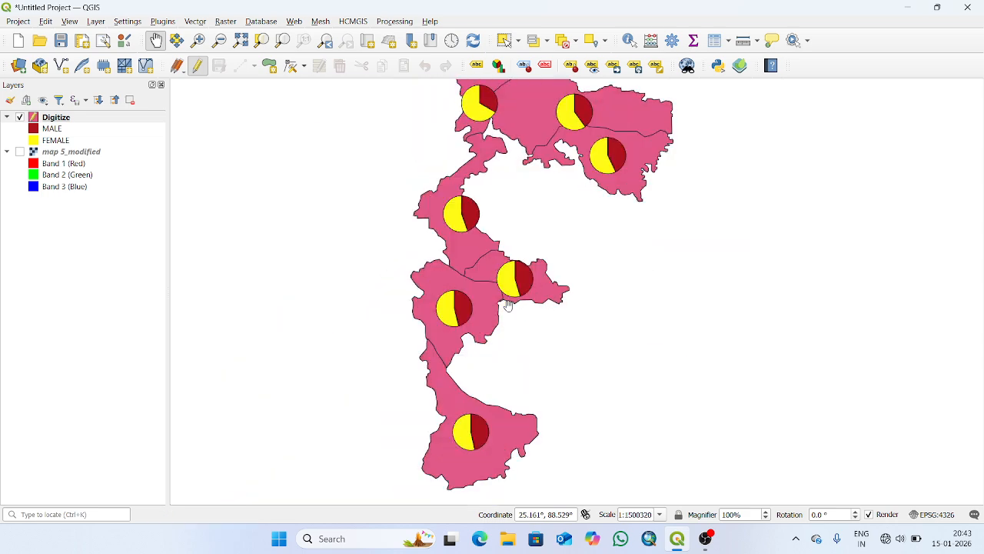
scroll(536, 311, down, 1)
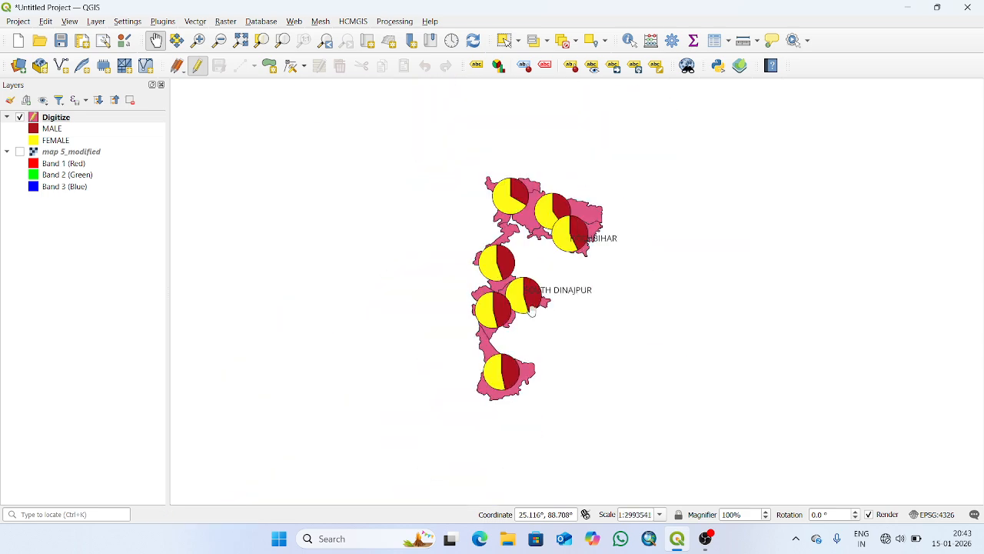
Change the Digitize layer's diagram type to Stacked Bars for the MALE and FEMALE attributes and apply it.
right_click(47, 117)
click(75, 452)
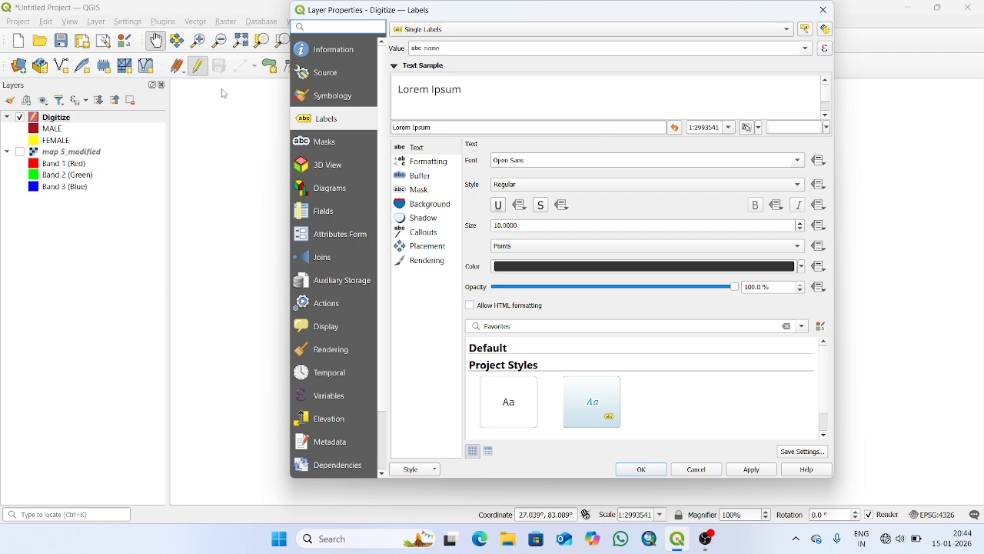
click(332, 169)
click(417, 30)
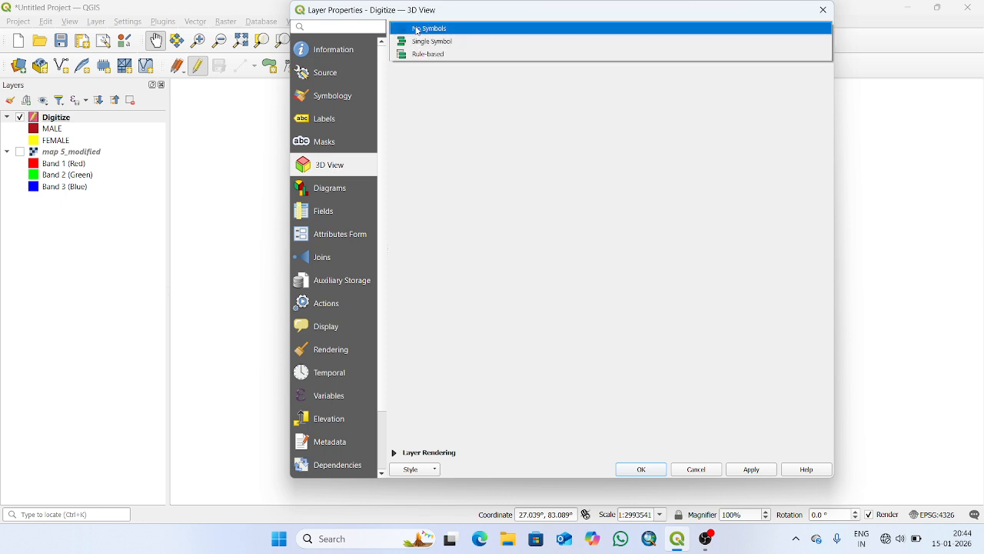
click(418, 29)
click(332, 191)
click(454, 30)
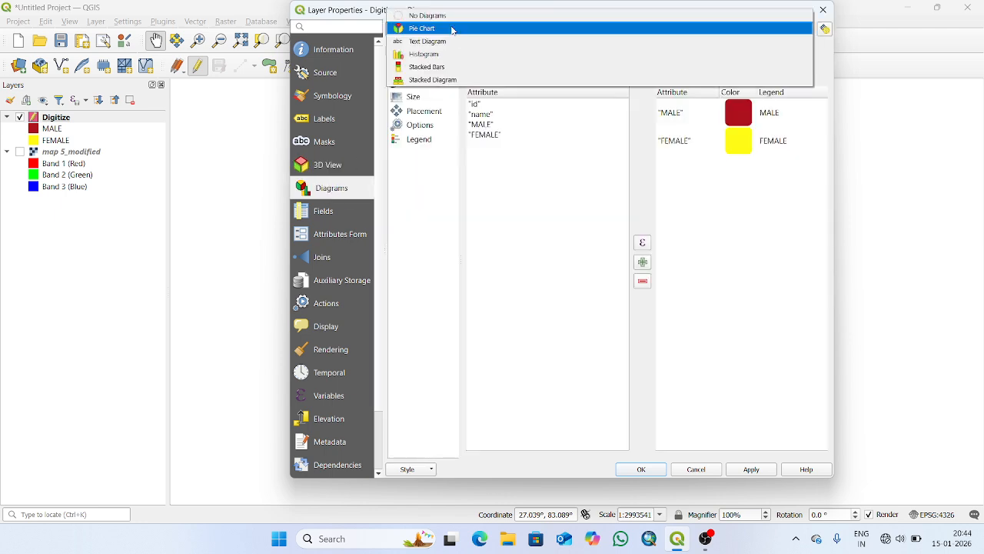
click(439, 68)
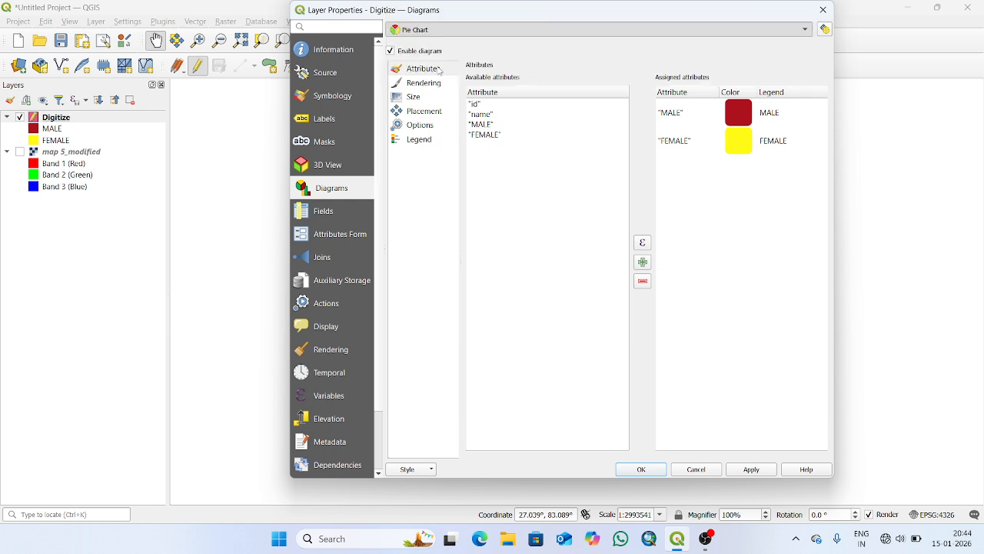
click(753, 469)
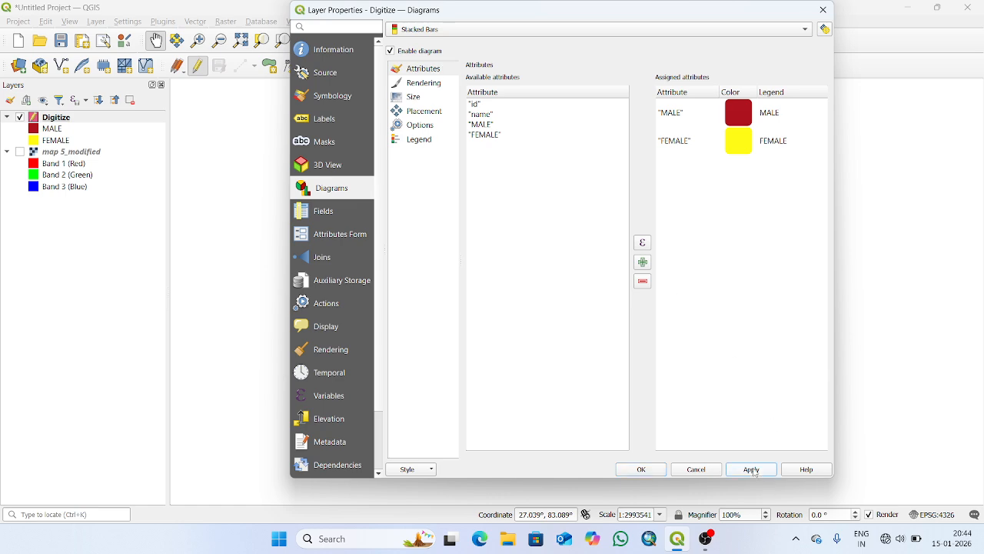
Accept the layer properties and inspect the stacked bar diagrams on the district map.
drag(497, 12, 234, 69)
drag(348, 66, 369, 16)
click(418, 475)
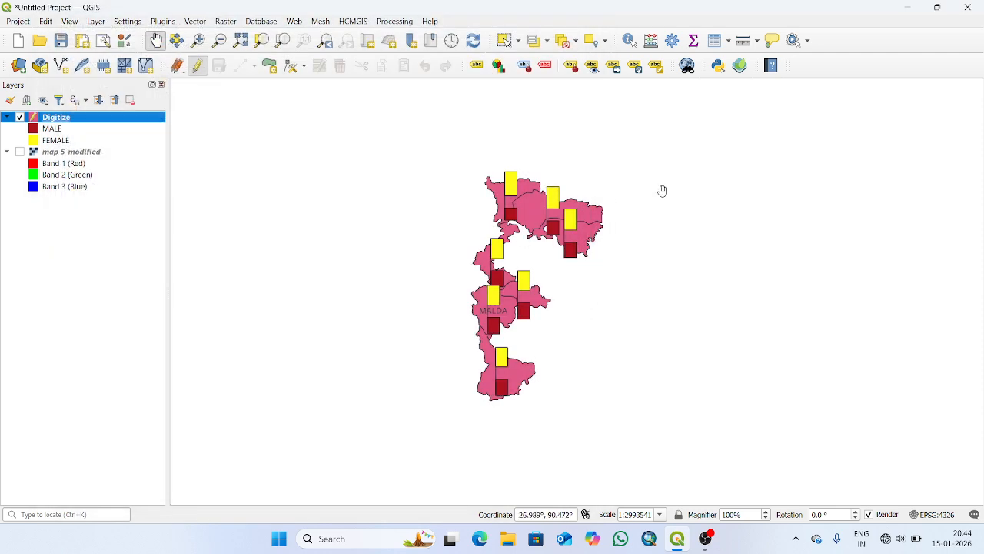
scroll(571, 236, up, 2)
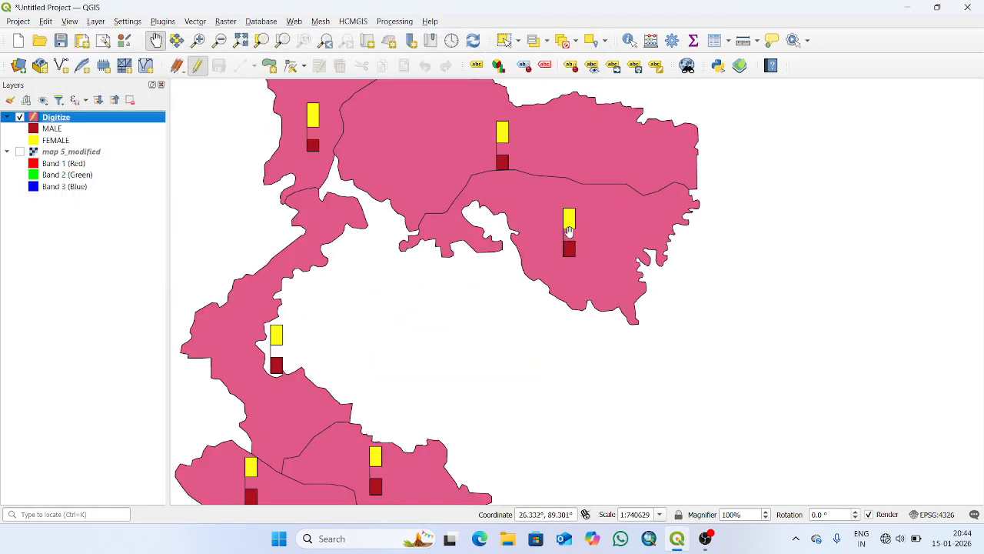
scroll(569, 230, down, 2)
drag(510, 242, 561, 191)
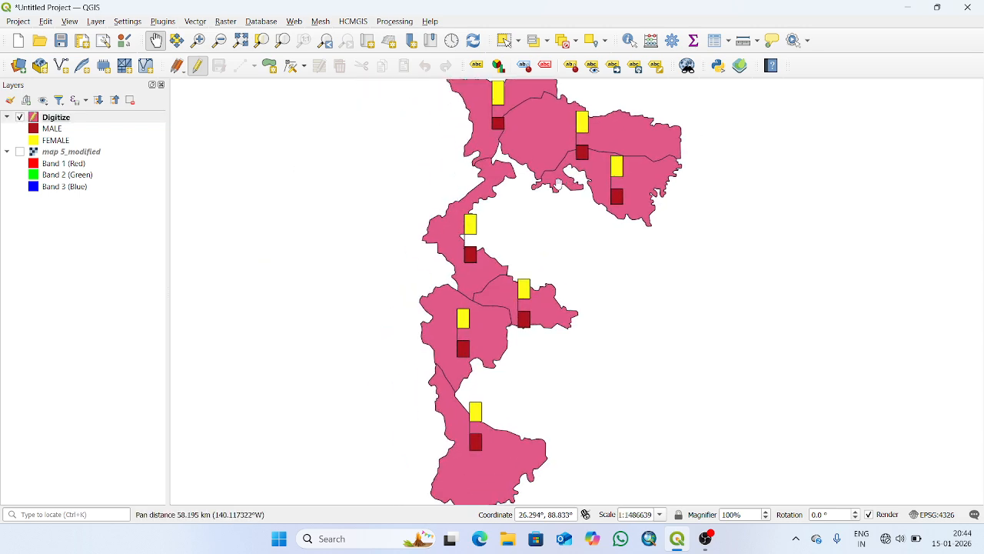
Switch the Digitize layer's symbology to Graduated on the id field and classify it into five Equal Count (Quantile) classes.
right_click(61, 118)
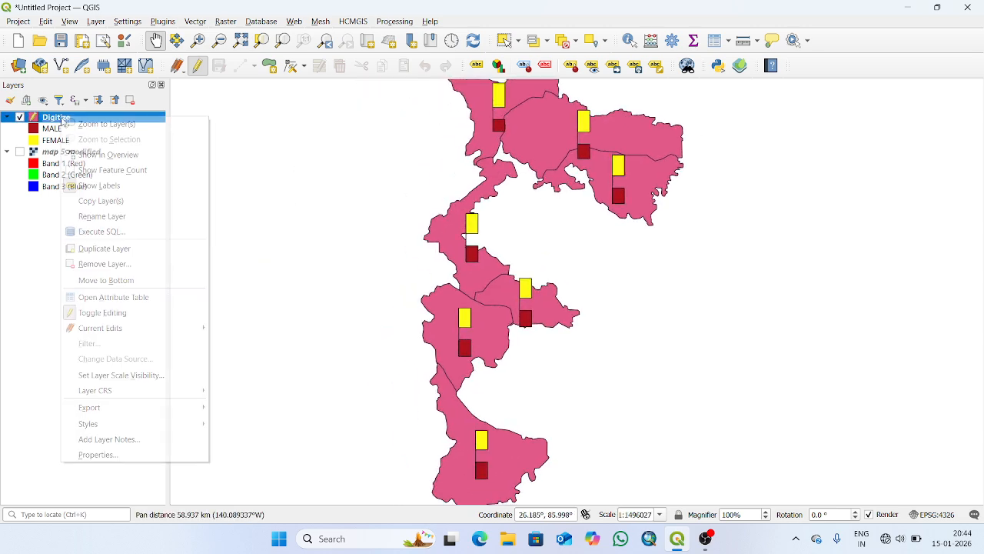
click(115, 452)
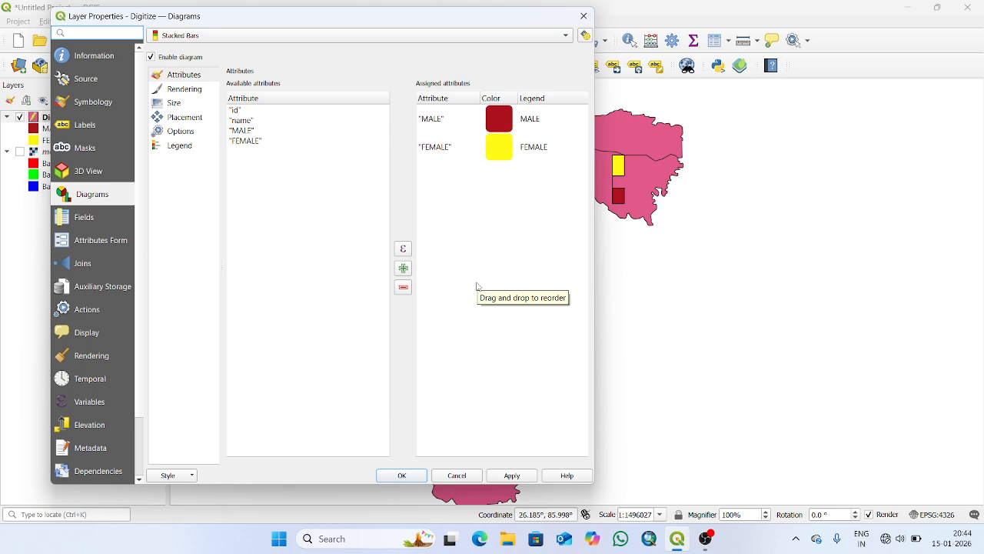
click(80, 101)
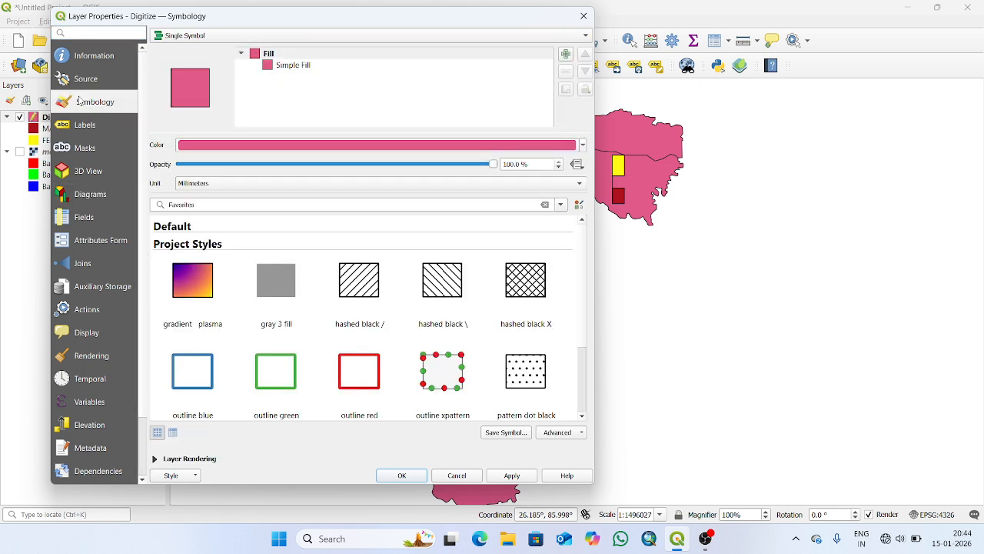
click(218, 36)
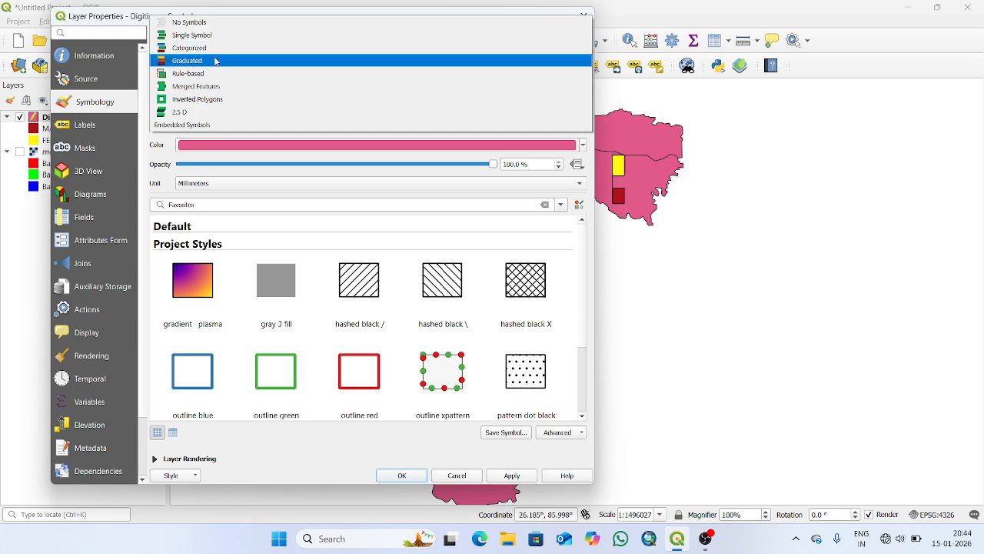
click(213, 59)
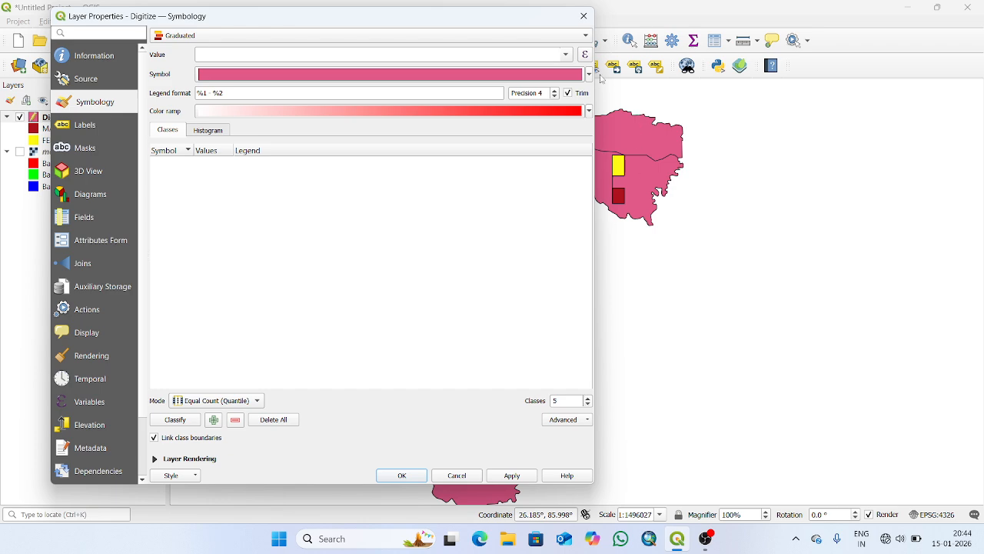
click(567, 55)
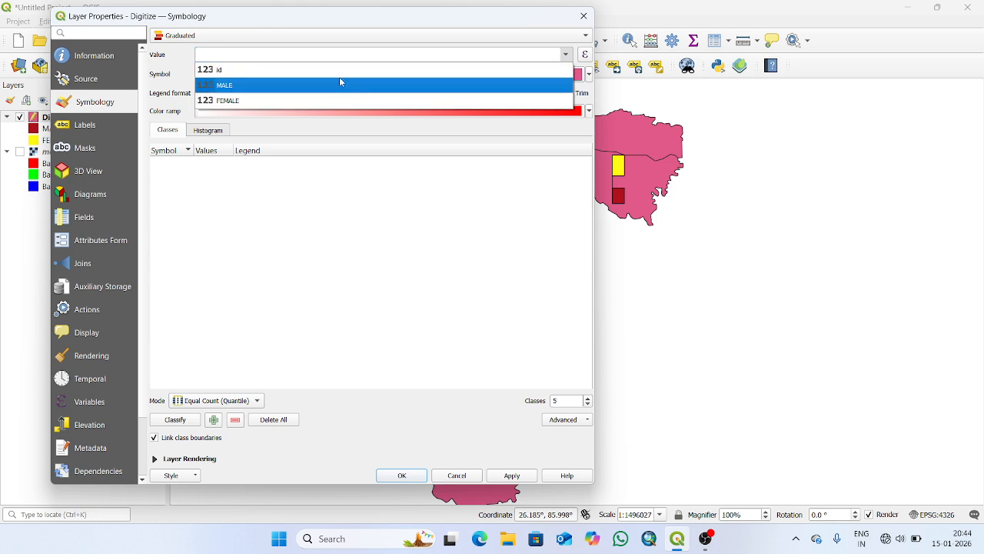
click(311, 71)
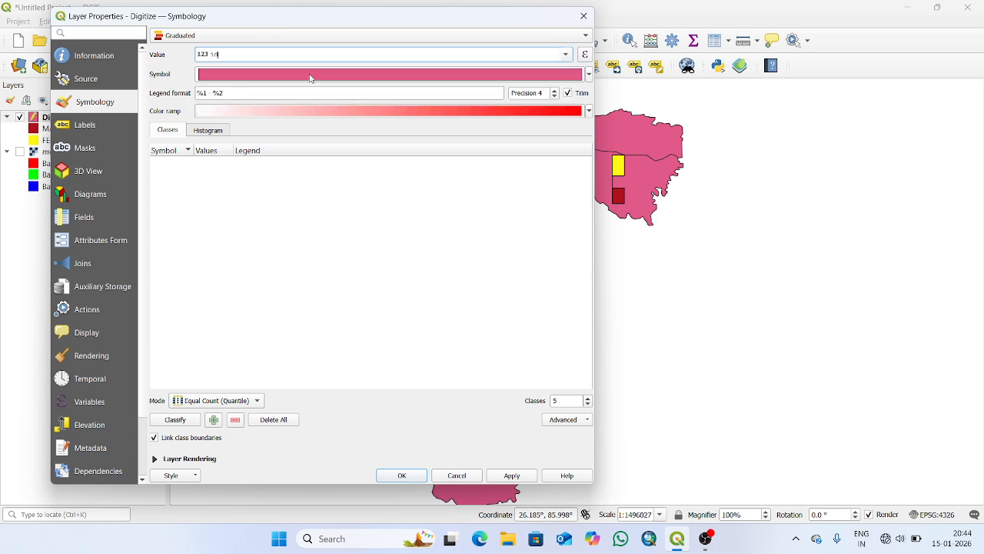
click(577, 421)
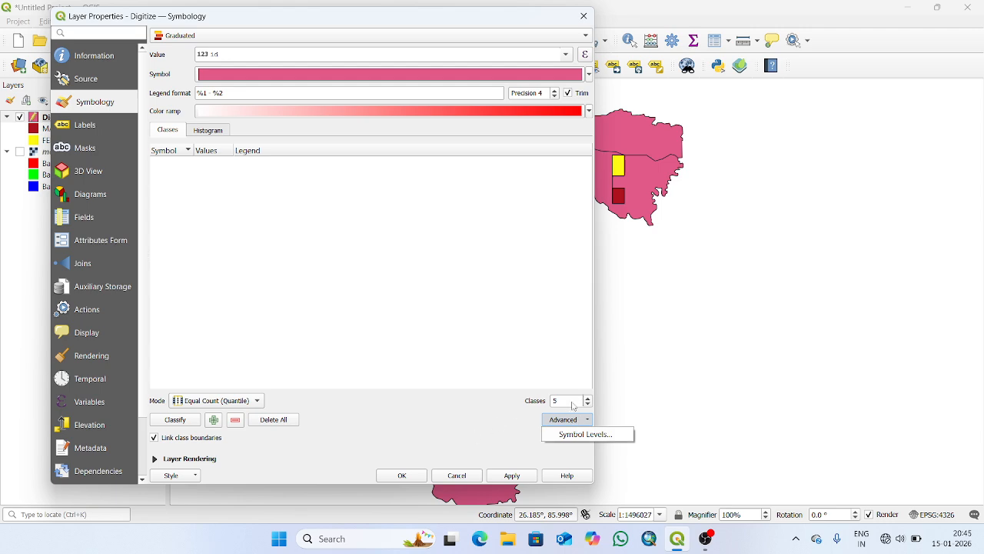
click(176, 421)
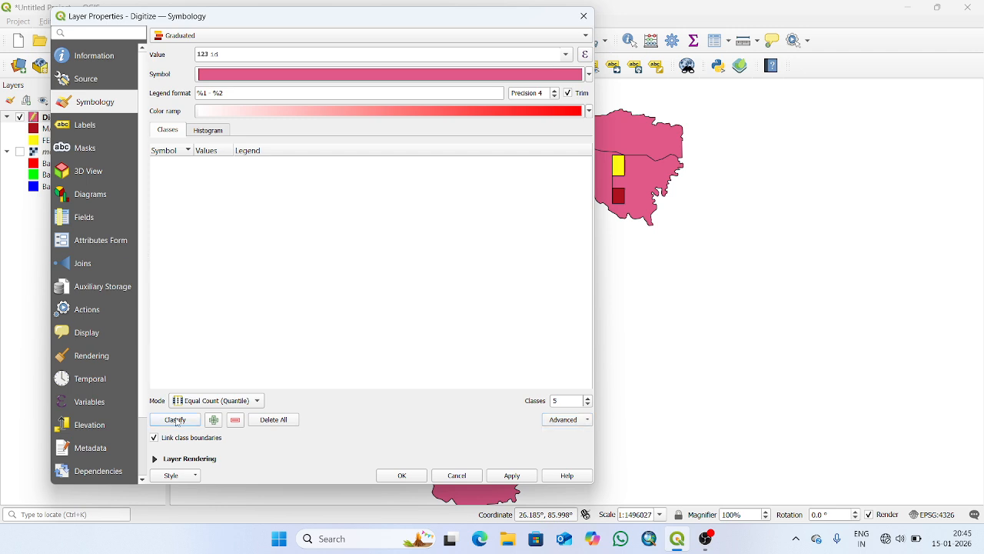
click(176, 422)
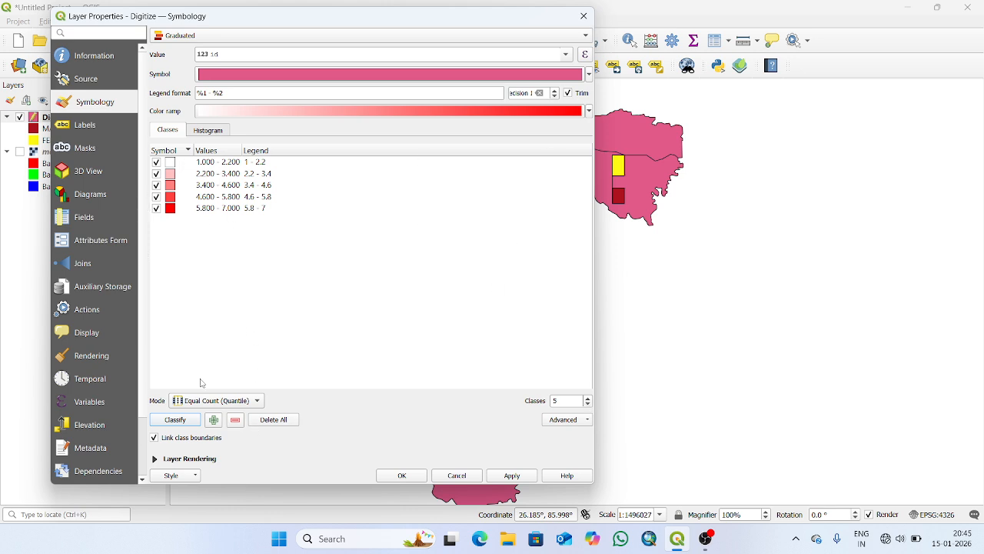
Give the graduated classes the Spectral color ramp, accept the layer properties and check the colored districts on the map.
click(588, 111)
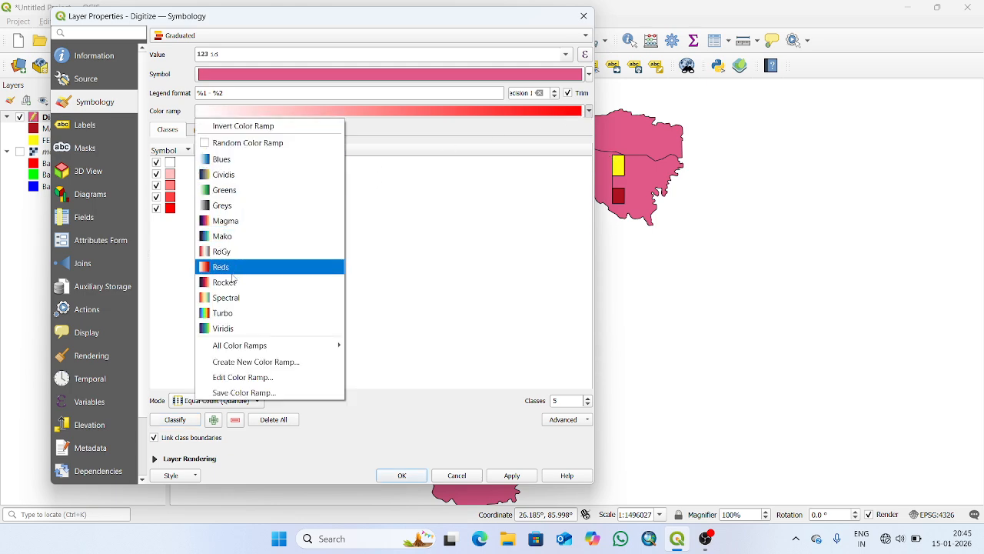
click(236, 299)
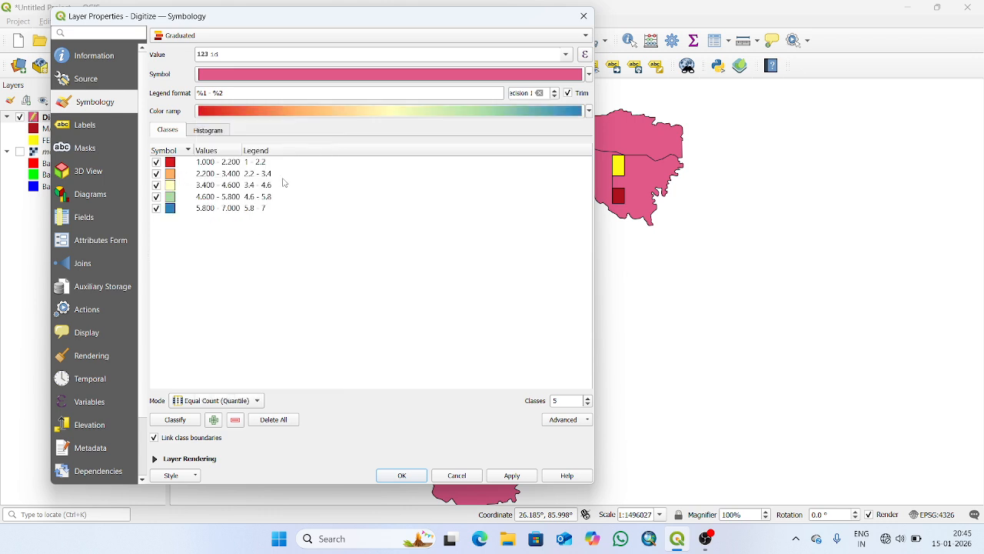
click(518, 478)
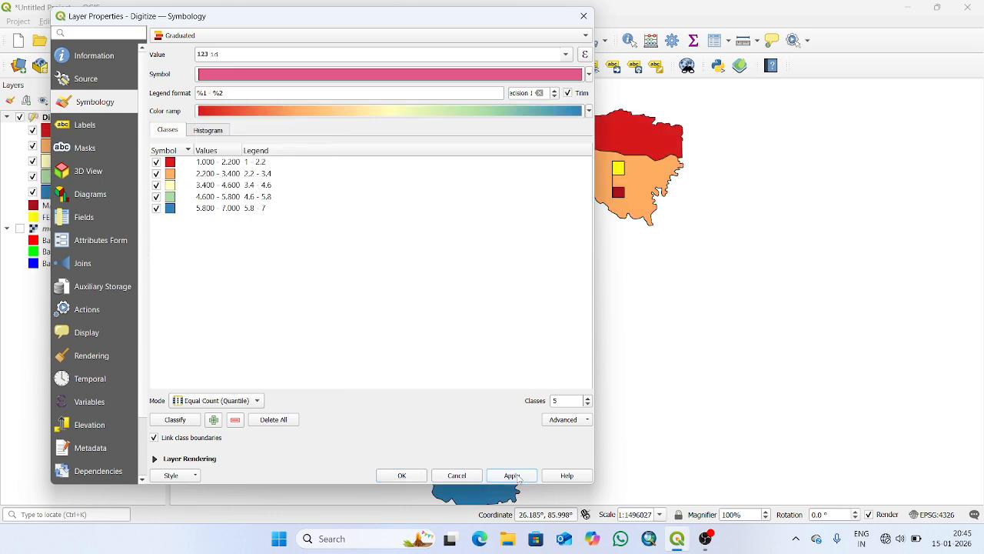
click(401, 475)
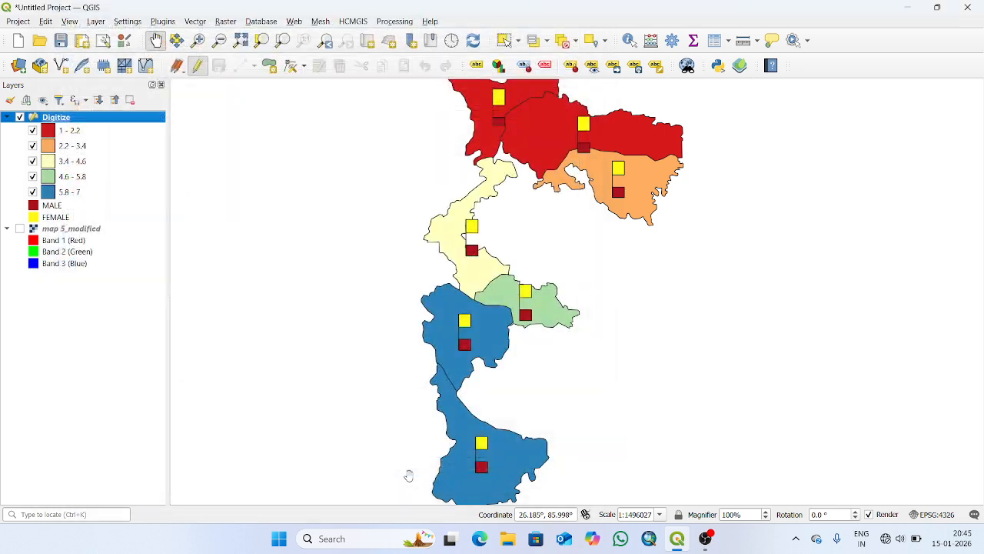
scroll(443, 432, down, 1)
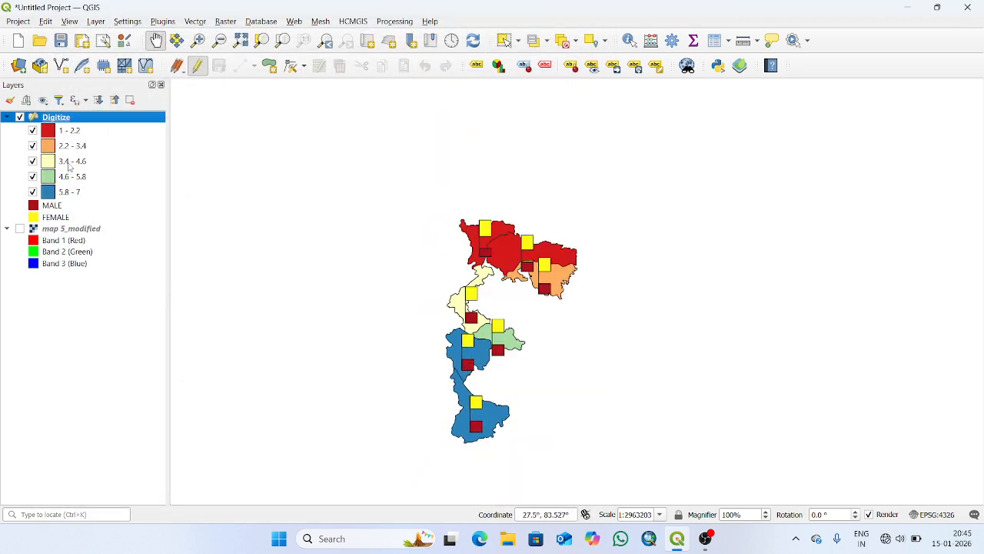
scroll(461, 254, up, 2)
scroll(465, 250, down, 1)
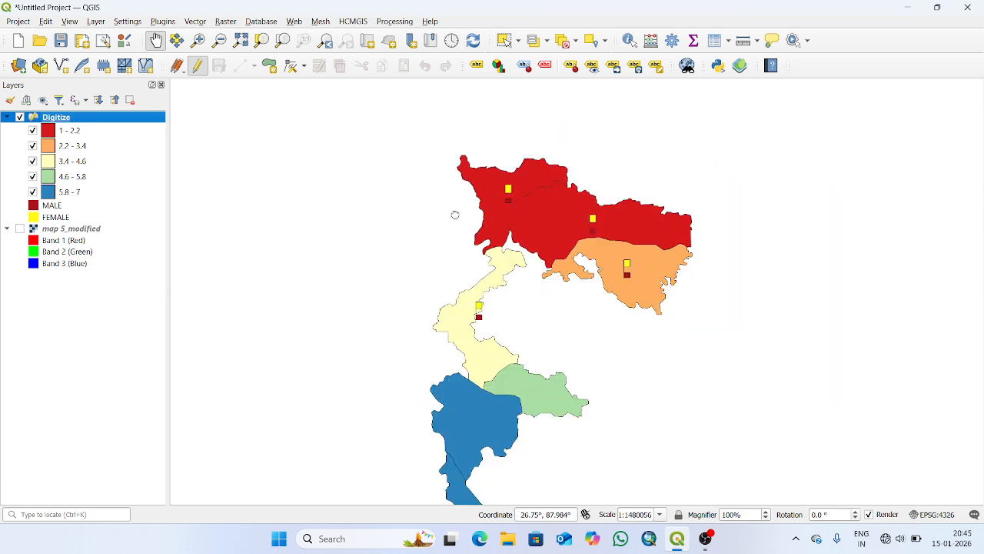
drag(454, 213, 345, 189)
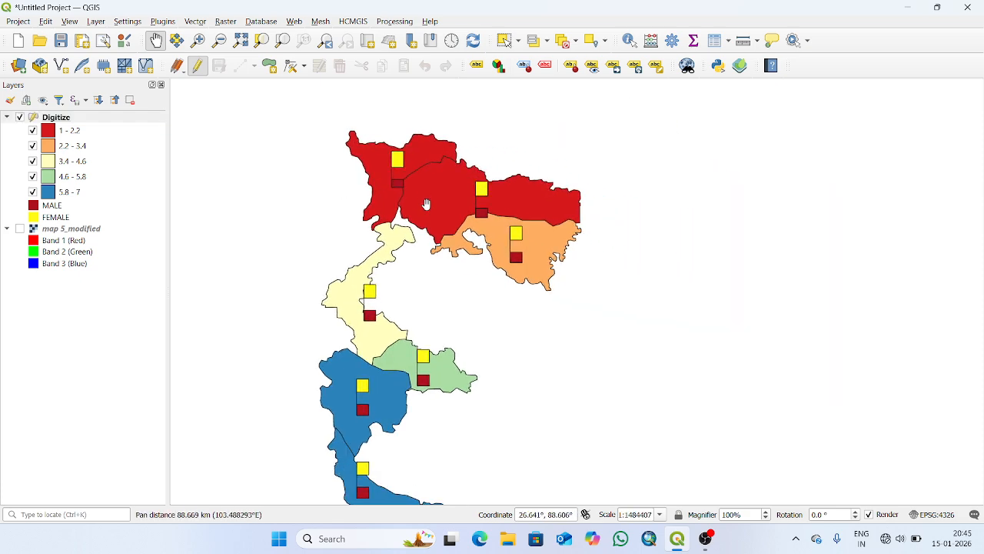